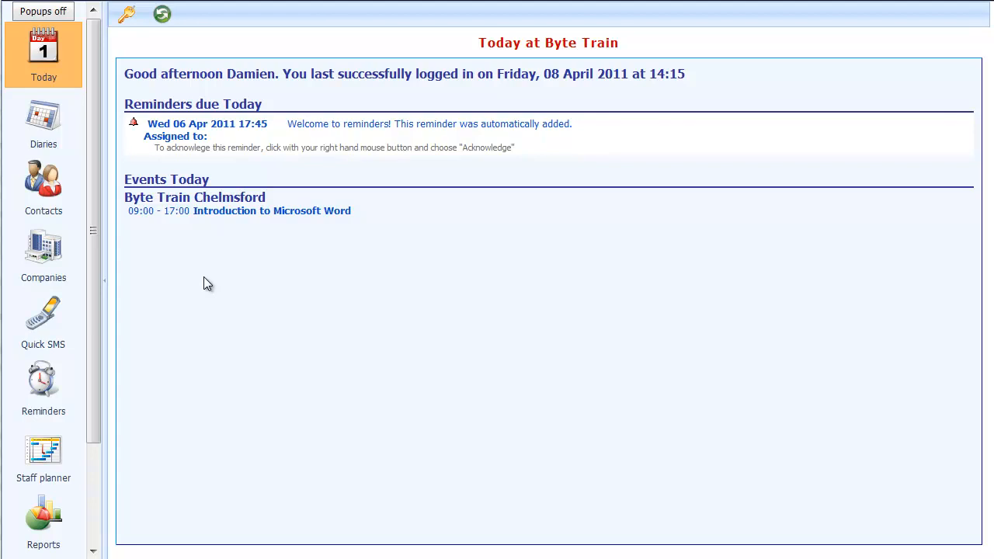
Step: Open the contacts section, list all recently updated contacts on one page, and return to the first page
left_click(29, 183)
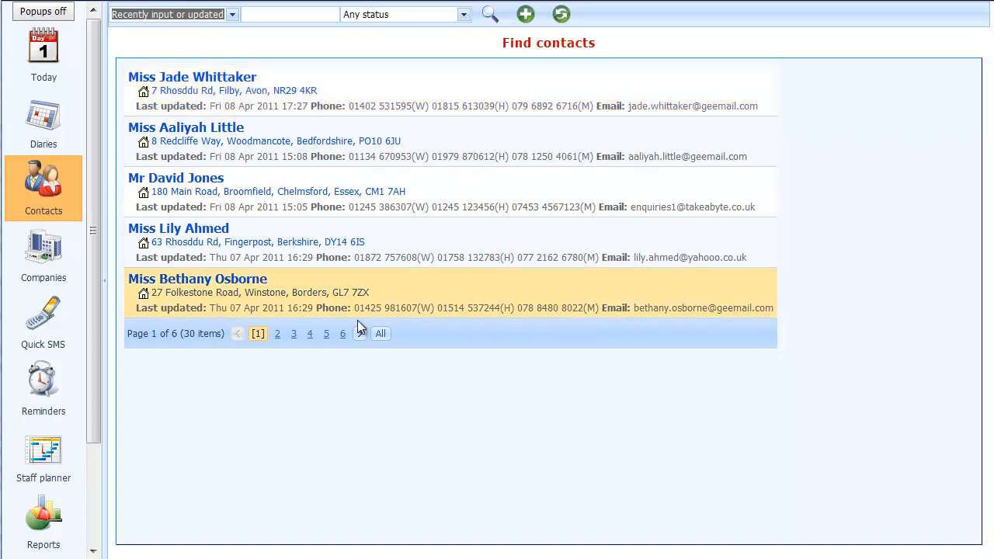
left_click(379, 336)
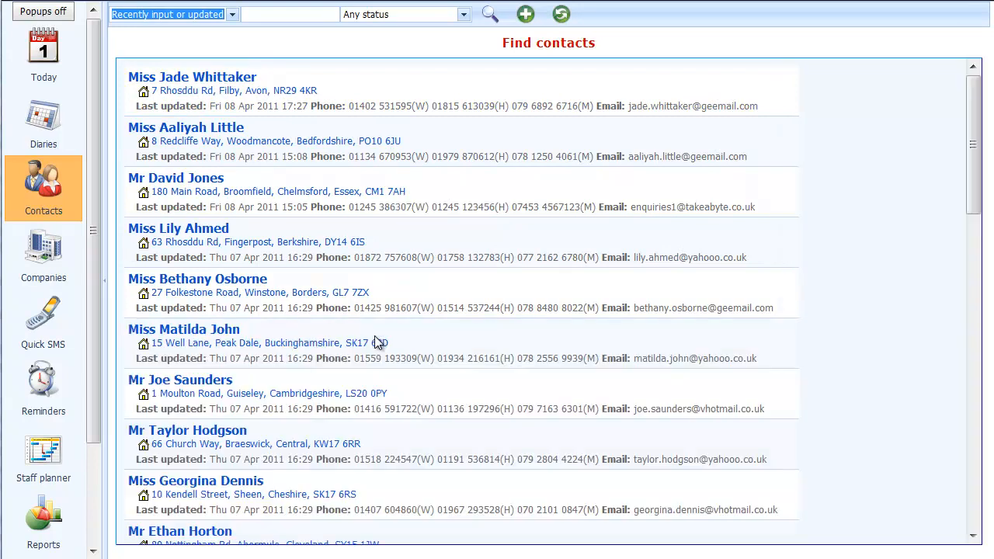
left_click_drag(981, 195, 990, 526)
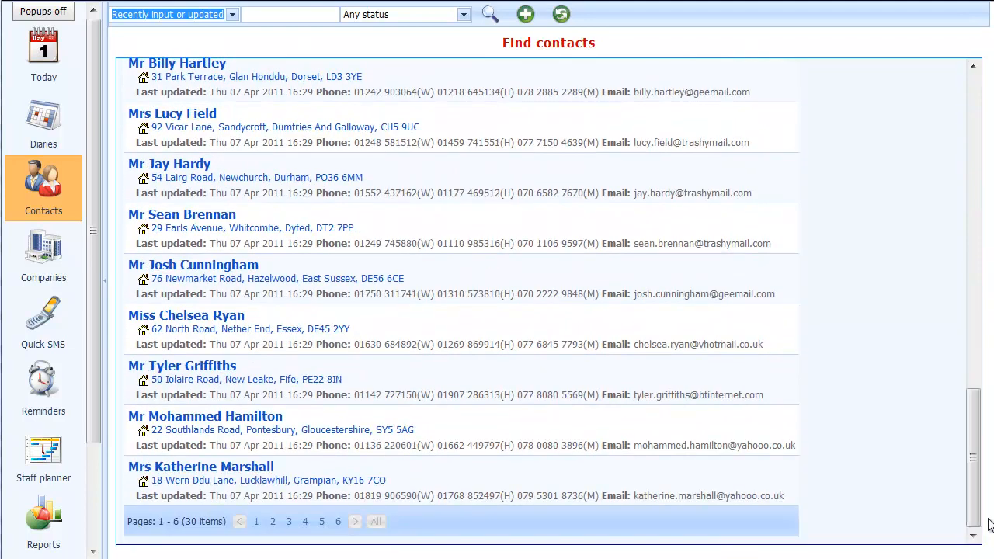
left_click(254, 523)
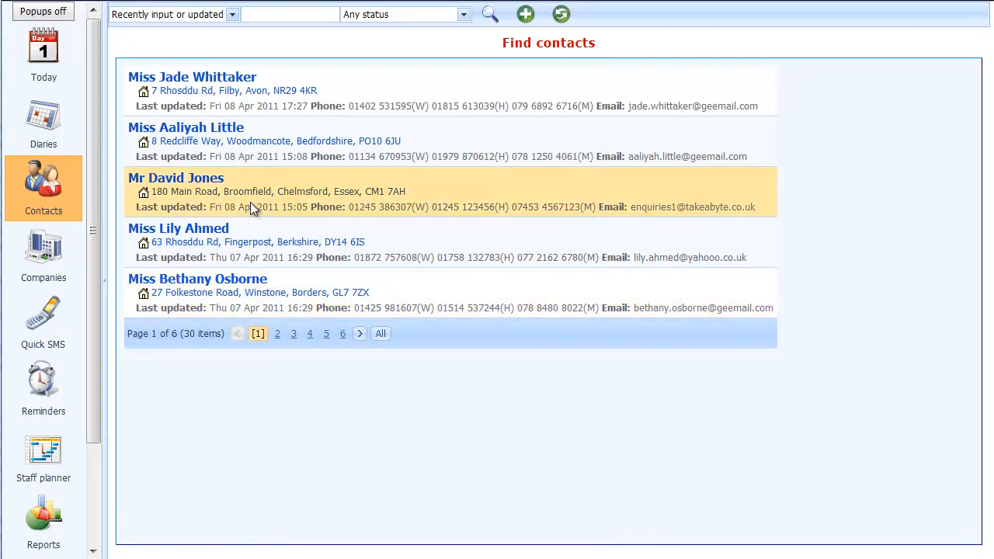
Step: Review the available contact search criteria and search for contacts whose phone number contains 3456
left_click(231, 15)
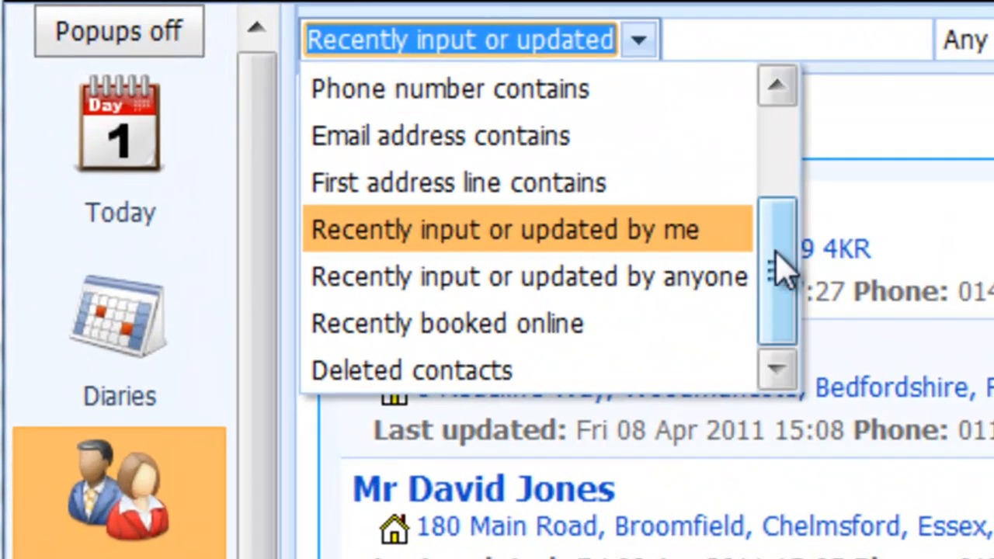
left_click_drag(777, 254, 768, 155)
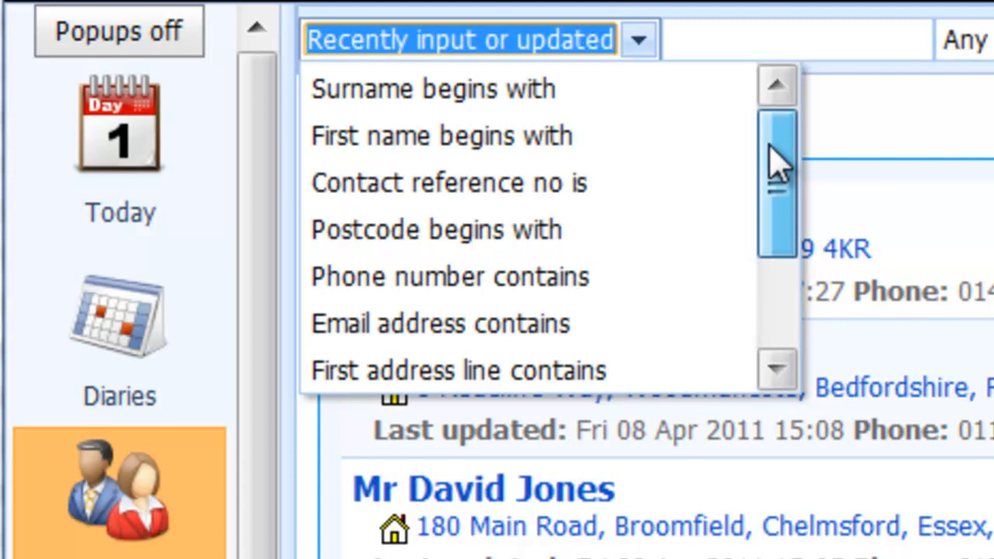
left_click_drag(776, 163, 769, 314)
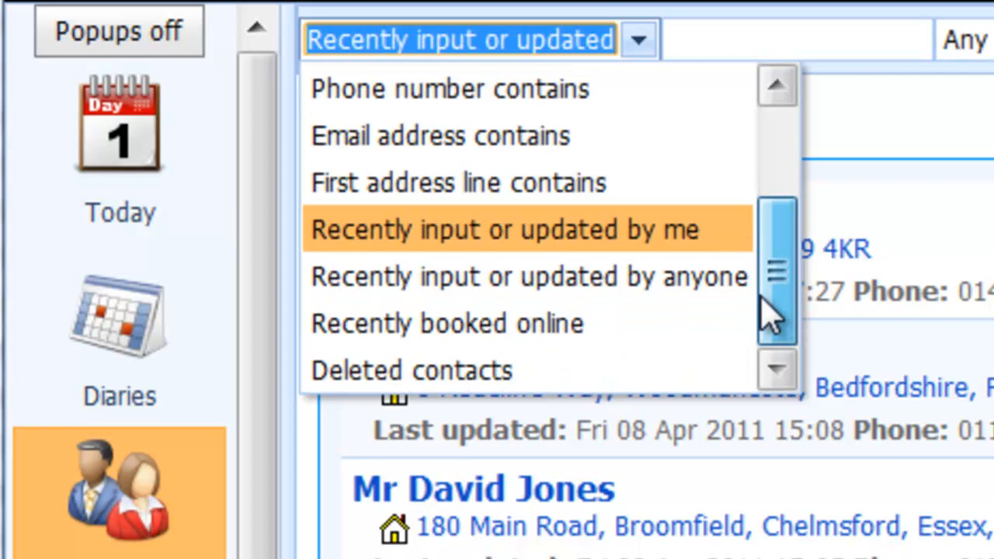
left_click_drag(768, 314, 757, 159)
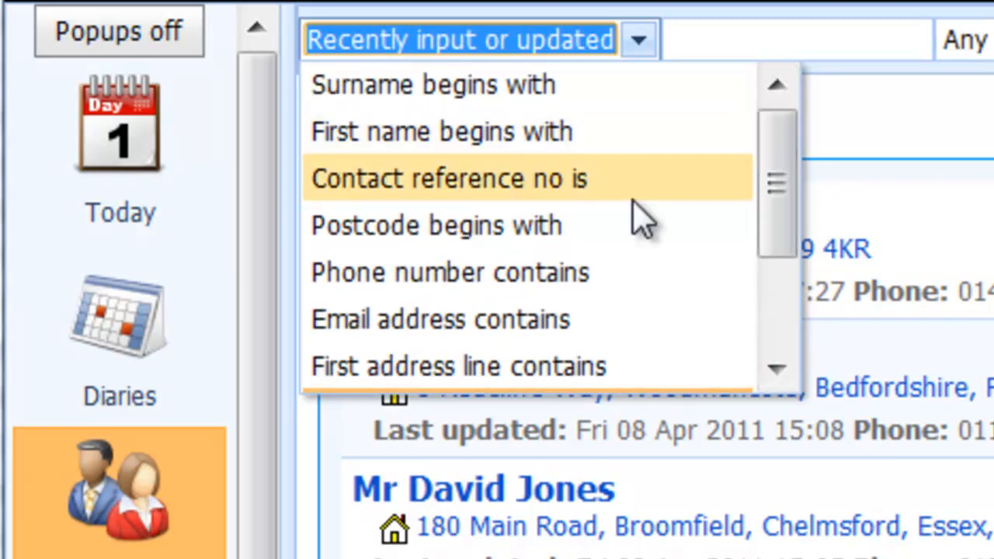
left_click(506, 284)
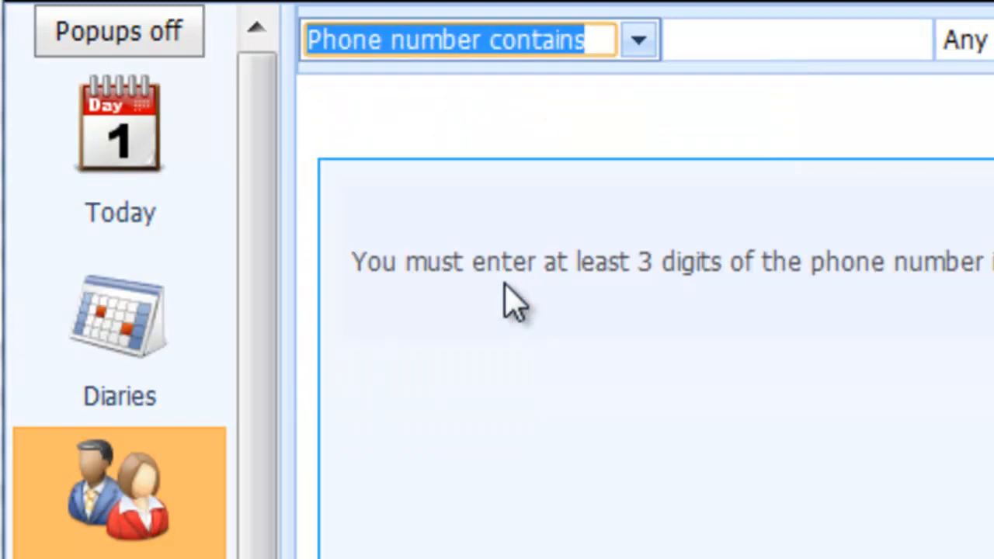
left_click(712, 53)
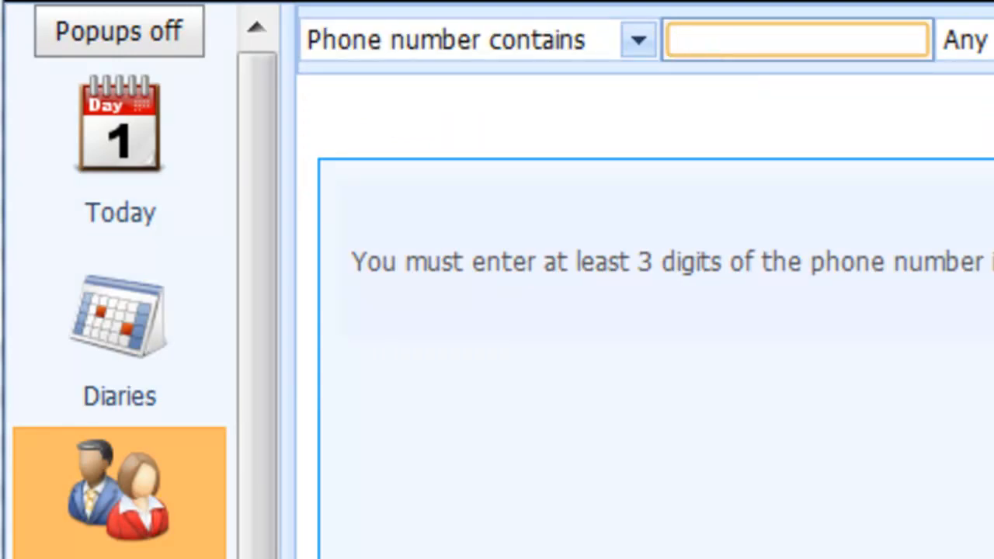
type("3456")
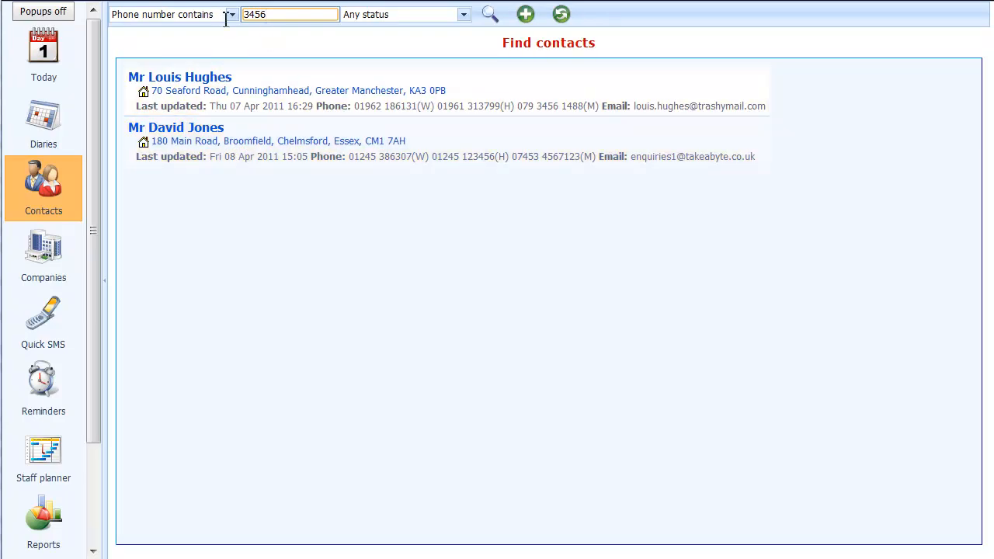
Step: Search for contacts whose email address contains the chosen surname
left_click(231, 15)
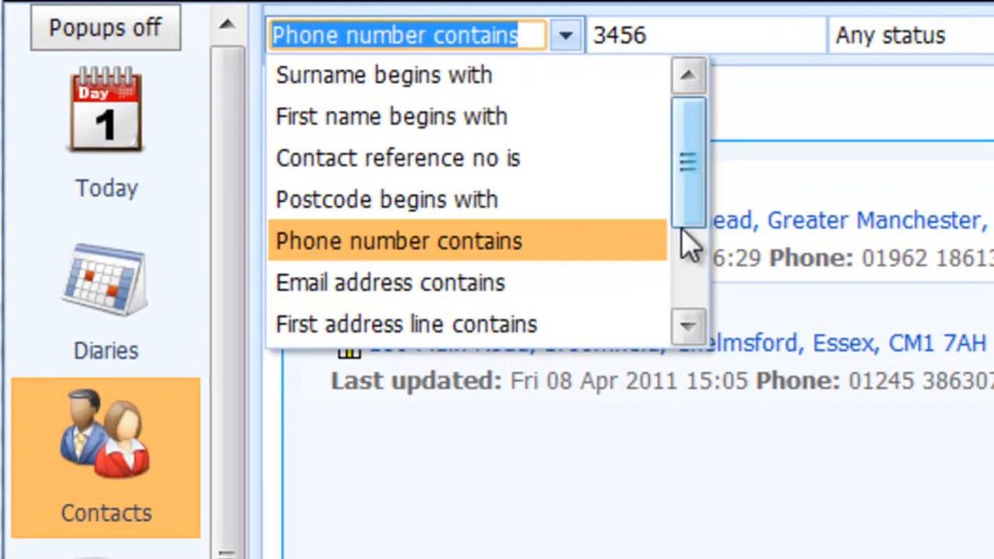
left_click(494, 290)
left_click(673, 37)
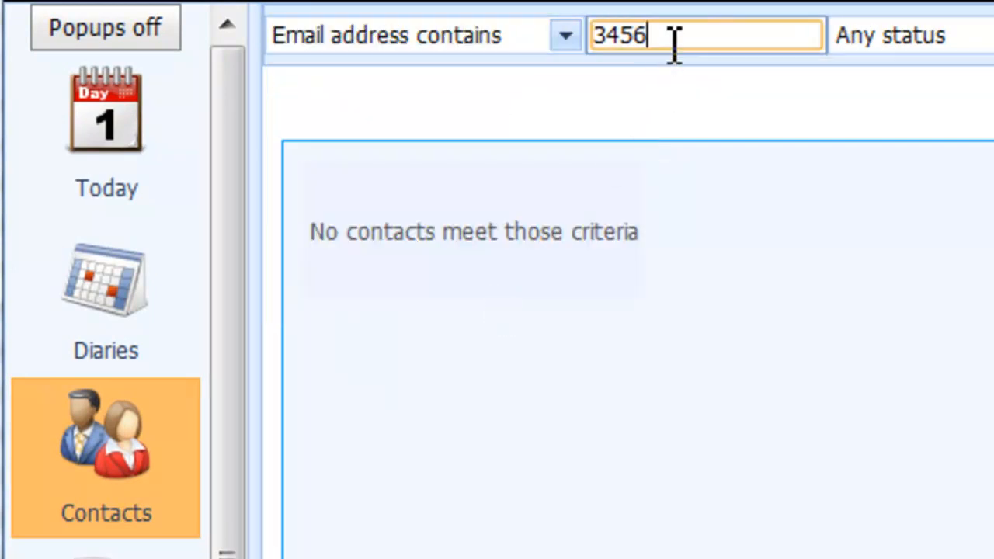
key("BackSpace")
key("BackSpace")
key("BackSpace")
key("BackSpace")
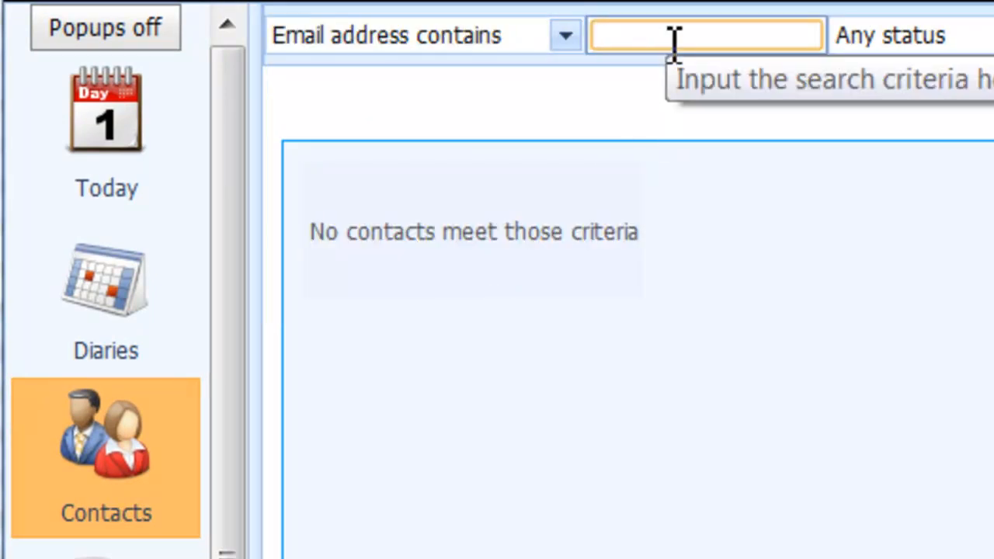
type("jones")
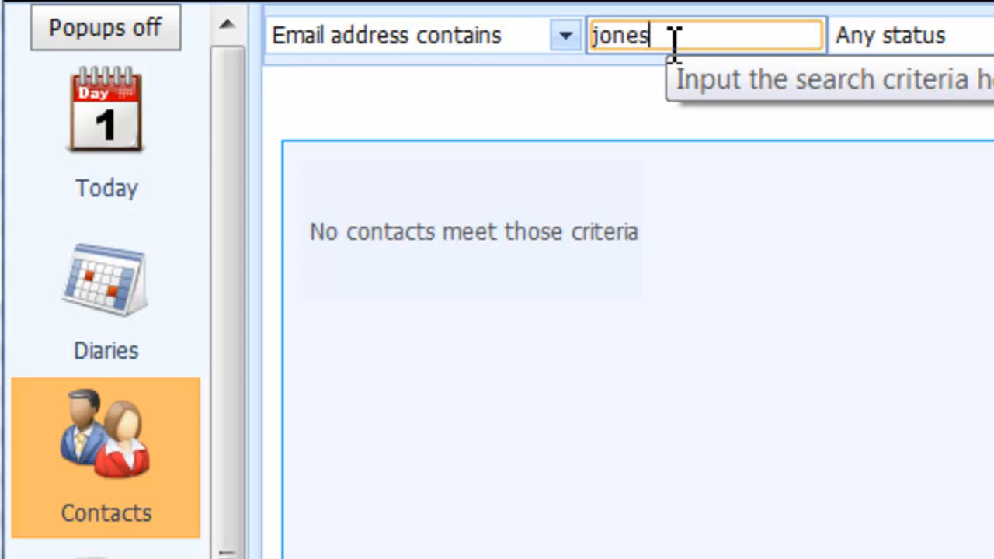
key("Return")
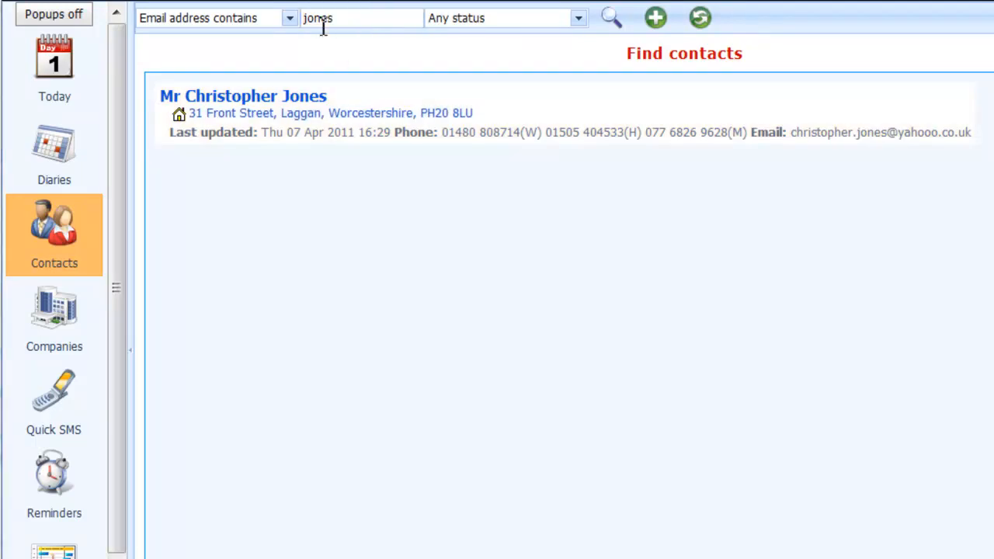
Step: Change the search criterion to "Surname begins with" and search for a different surname
left_click(291, 19)
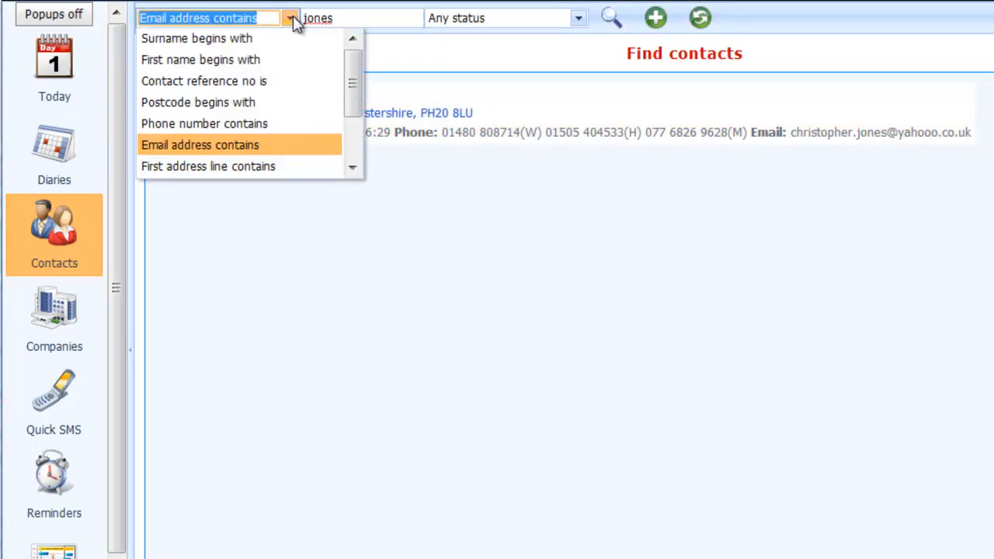
left_click(196, 40)
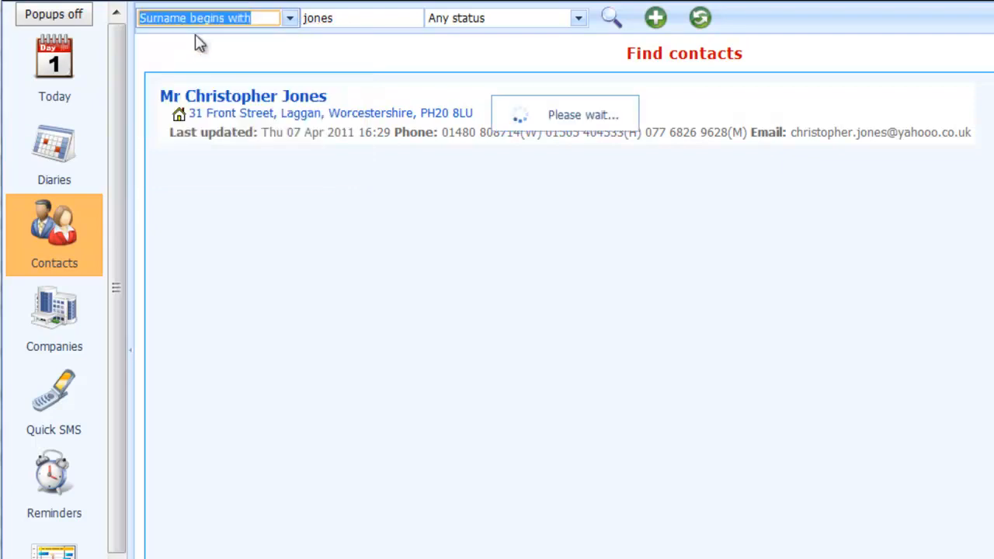
left_click(349, 20)
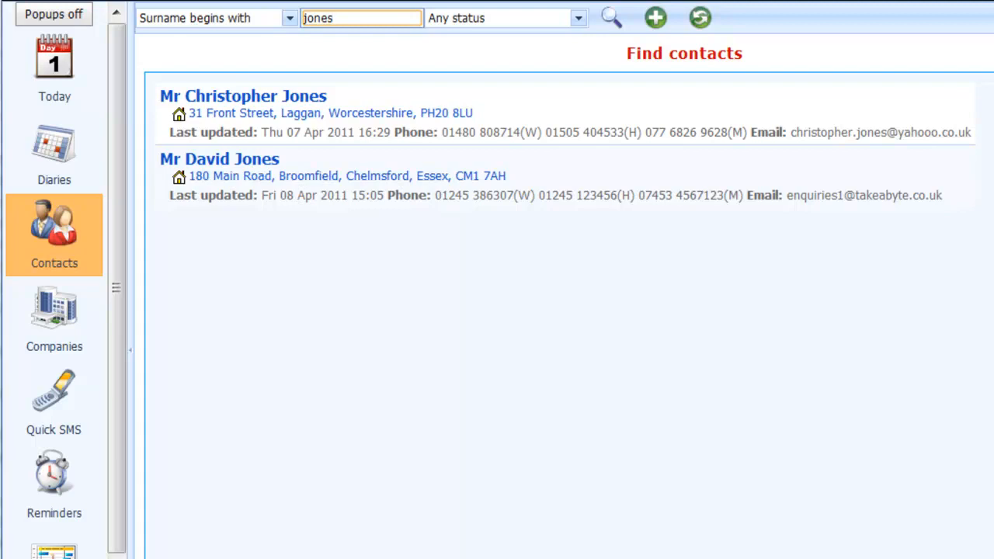
key("BackSpace")
key("BackSpace")
key("BackSpace")
key("BackSpace")
key("BackSpace")
type("smith")
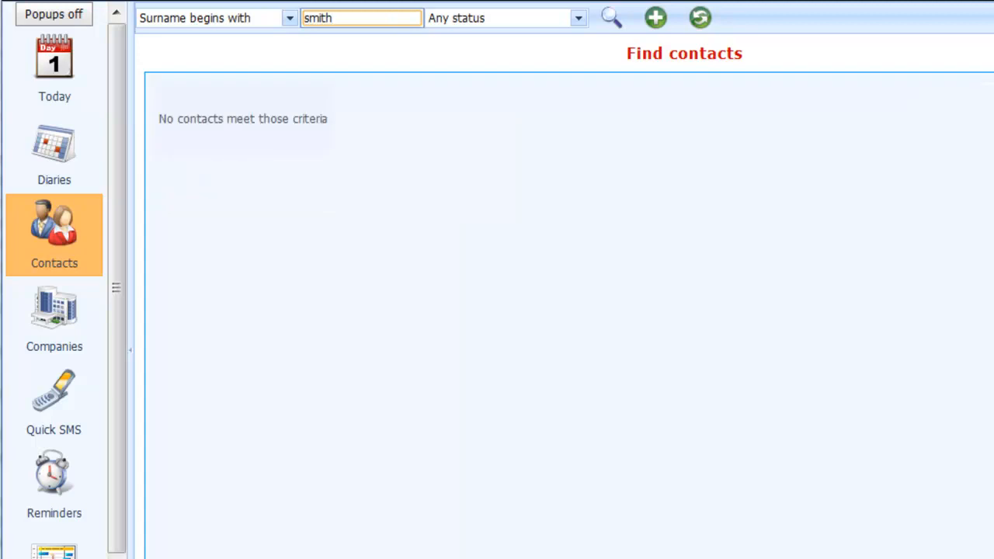
Step: Search by the previous surname followed by a comma and the first initial, and open the matching contact's record
key("BackSpace")
key("BackSpace")
key("BackSpace")
key("BackSpace")
key("BackSpace")
type("jones")
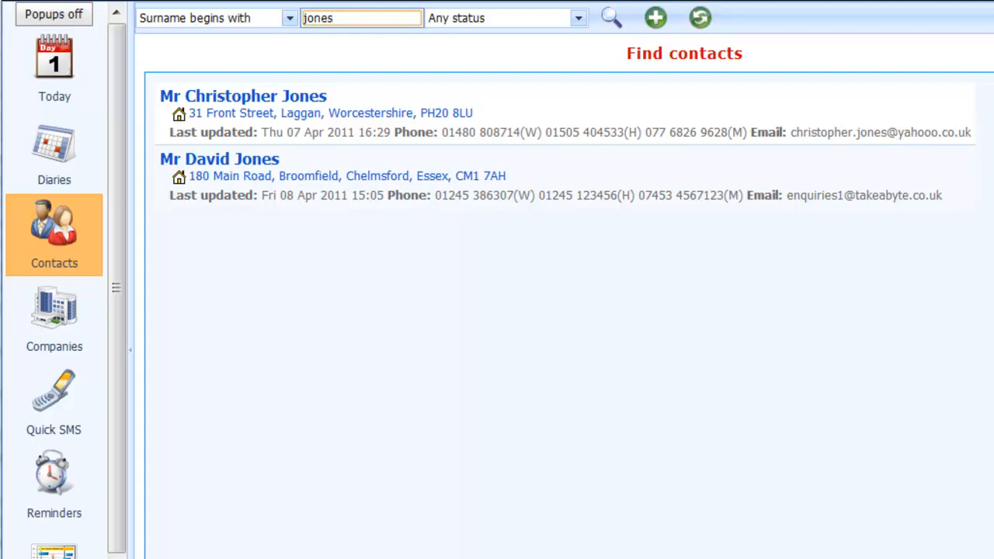
type(",d")
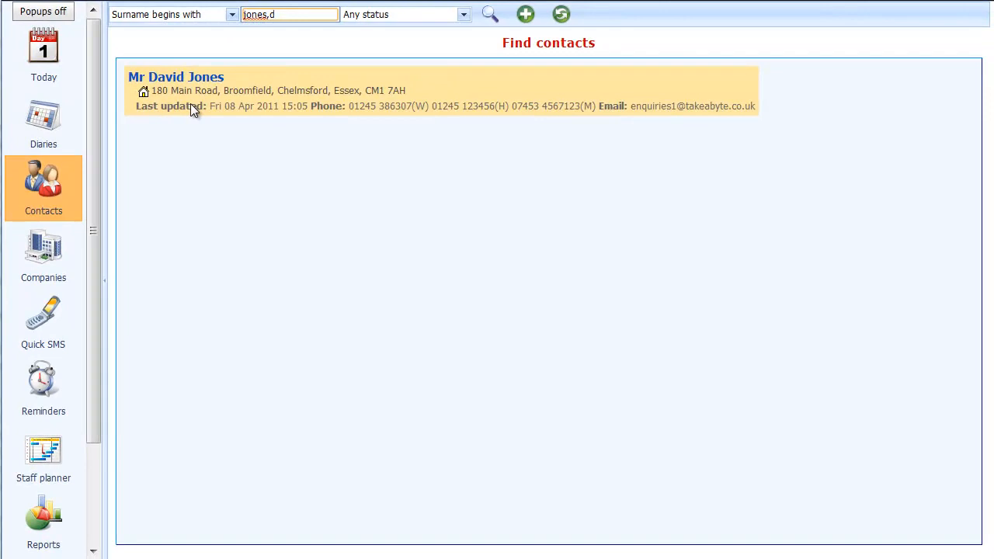
left_click(190, 108)
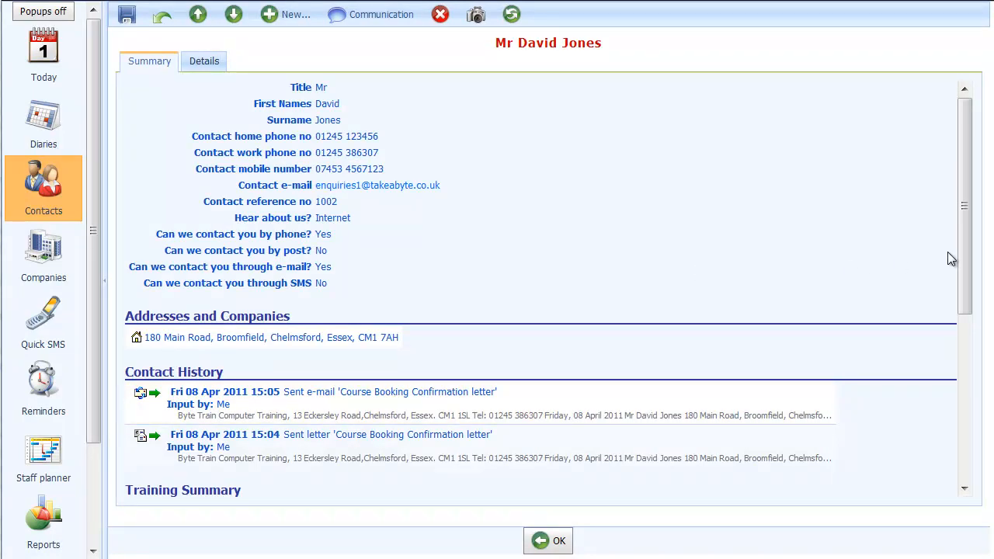
Step: Move the contact's Introduction to Microsoft Word booking to Fri 22 Apr 2011, 09:00 - 17:00, at Byte Train Chelmsford
left_click_drag(964, 251, 974, 444)
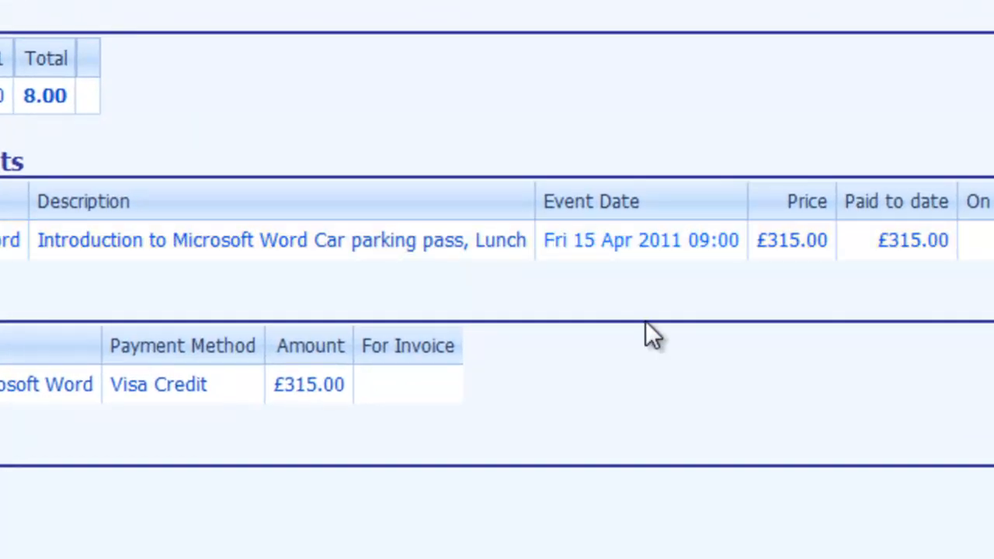
left_click(642, 251)
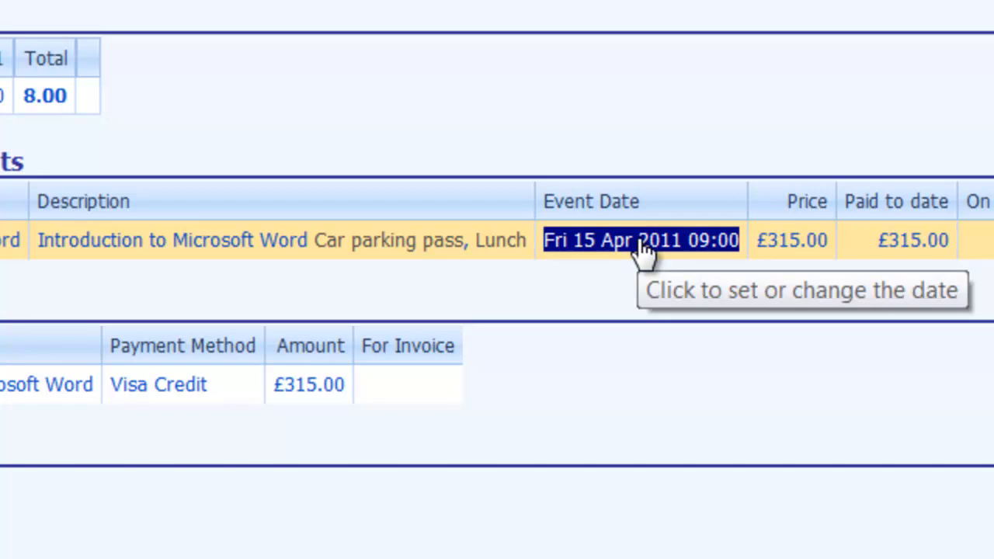
left_click(641, 251)
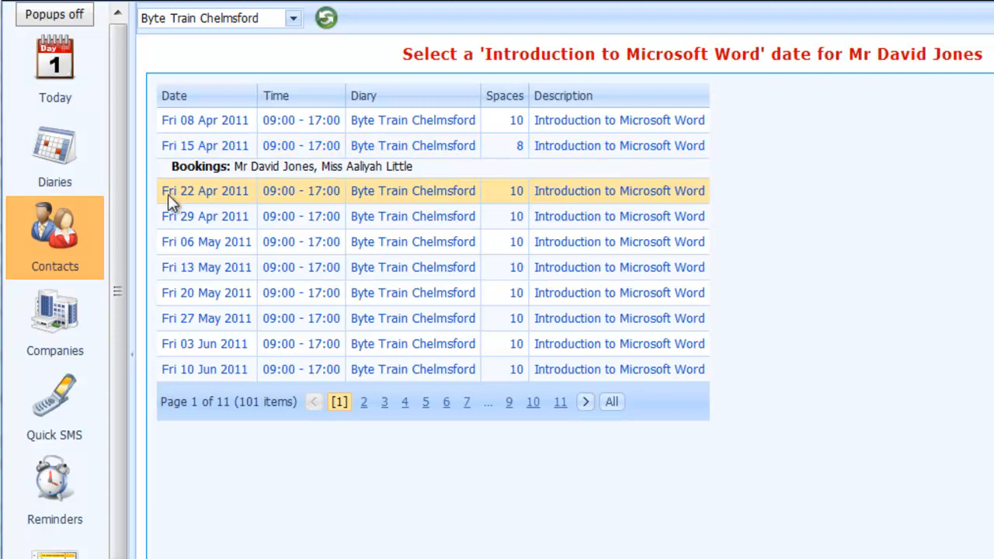
left_click(247, 193)
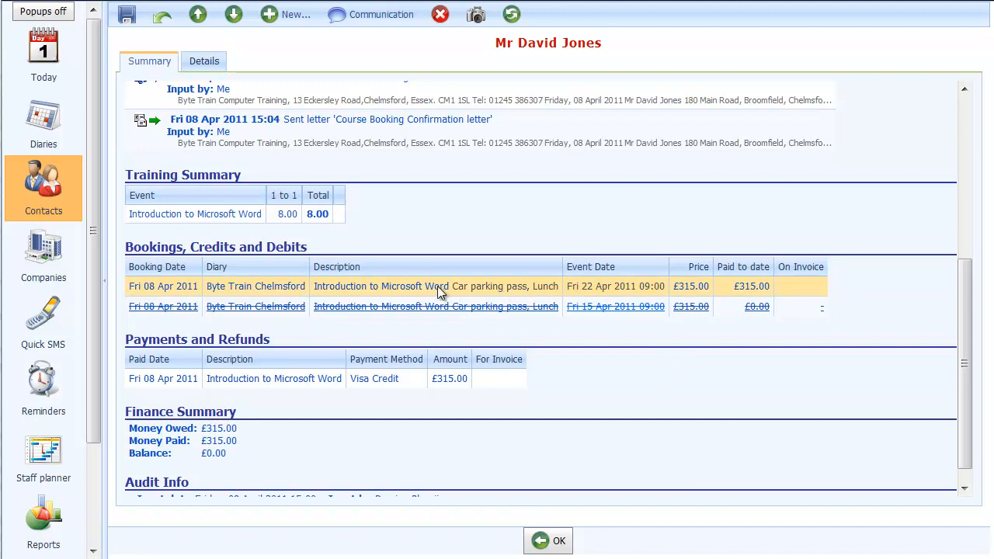
Step: In the 22 Apr 2011 booking's details, replace the Lunch option with Vegetarian Lunch and save the booking
right_click(282, 289)
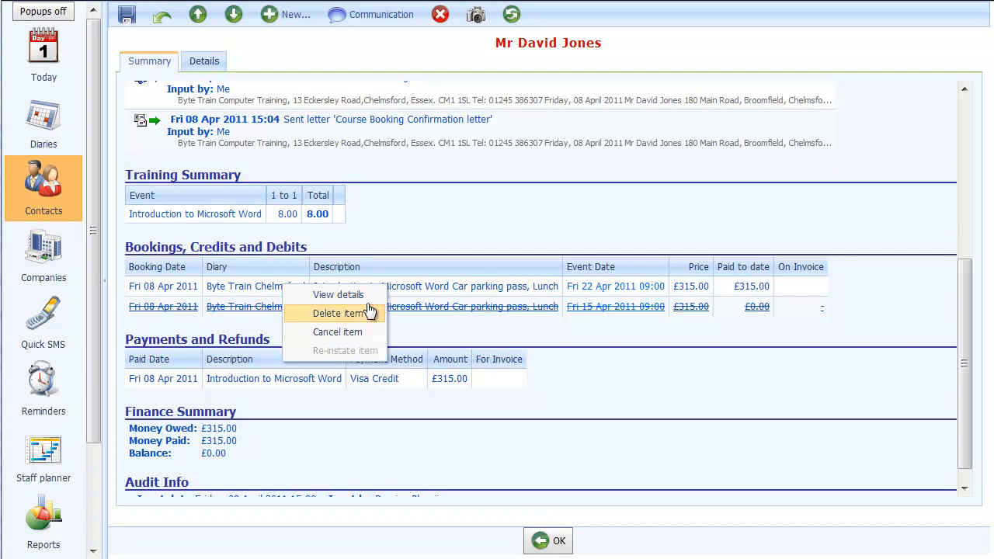
left_click(338, 296)
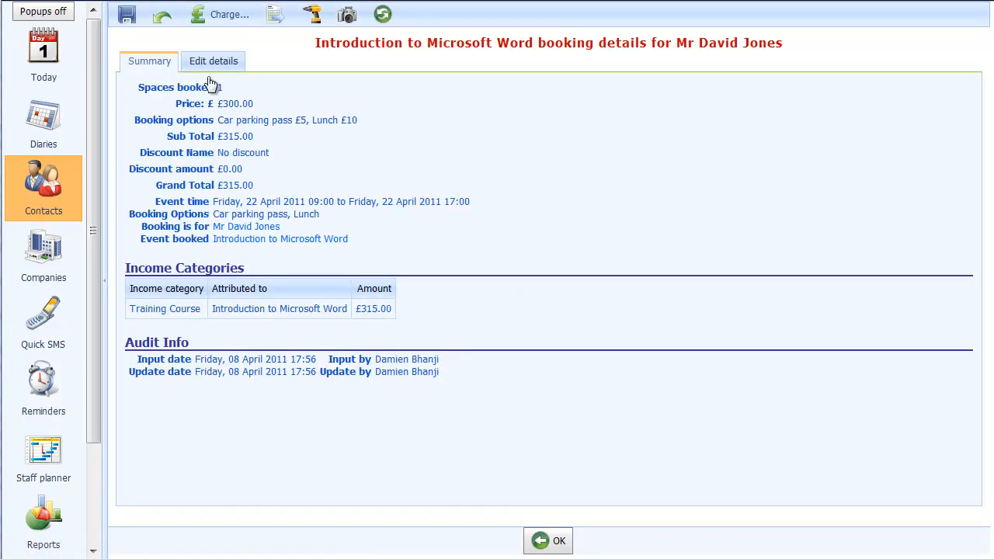
left_click(208, 65)
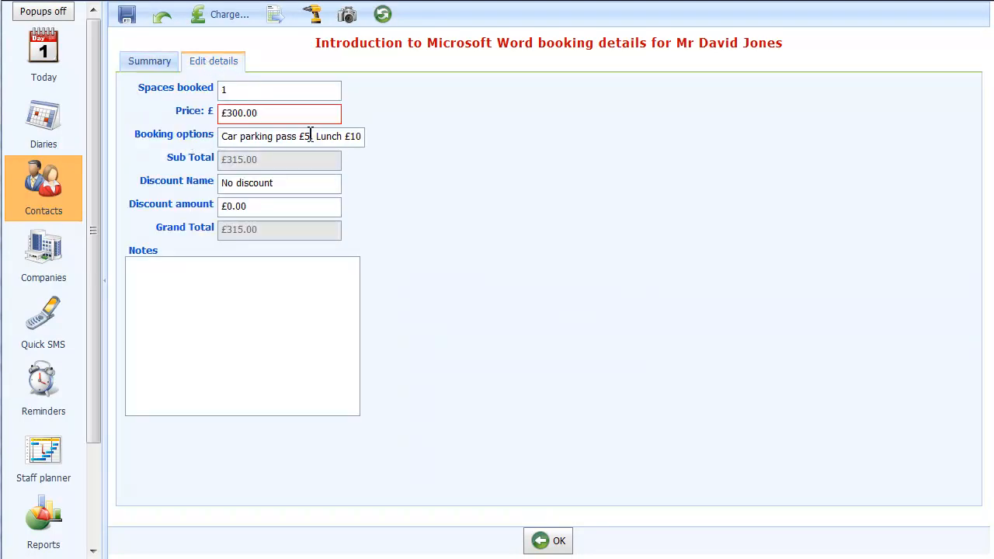
left_click(348, 140)
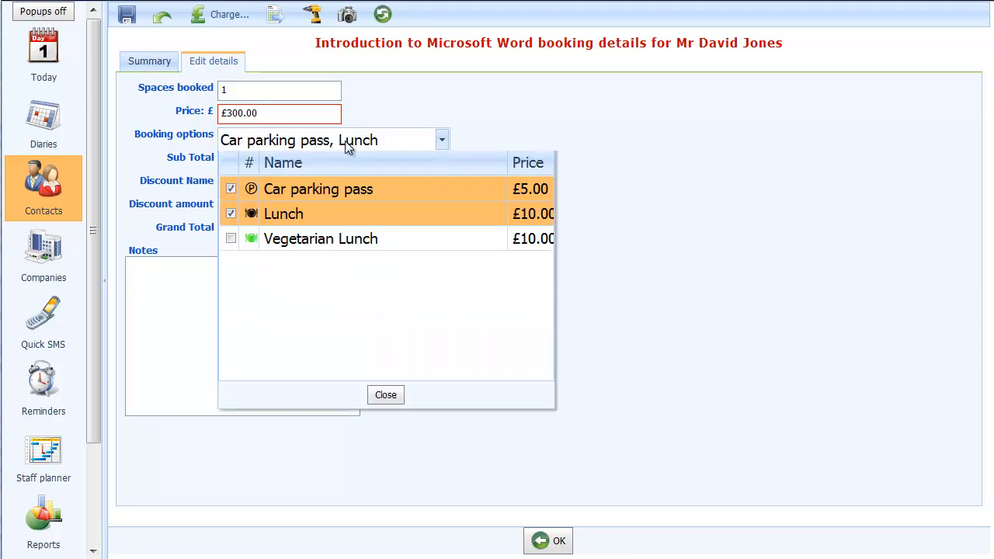
left_click(230, 217)
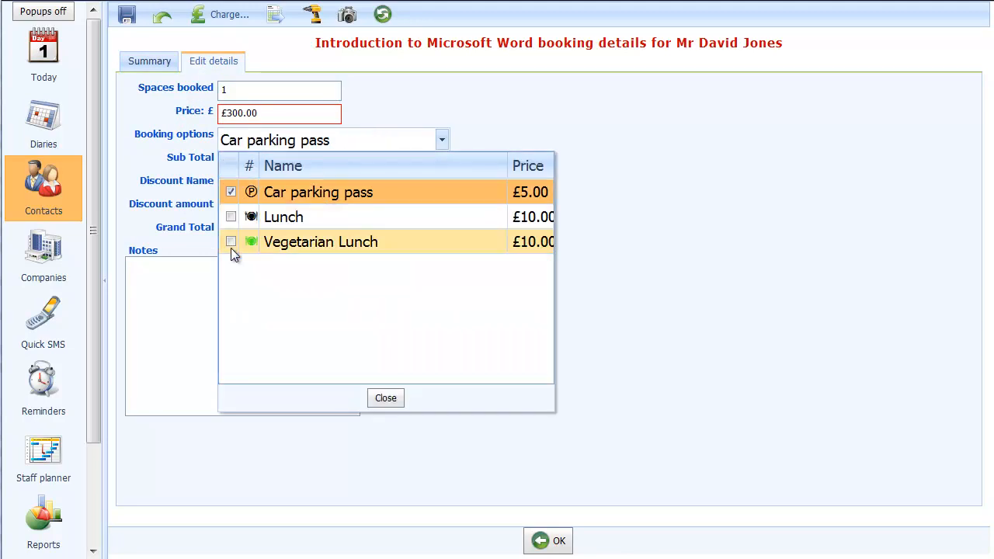
left_click(231, 242)
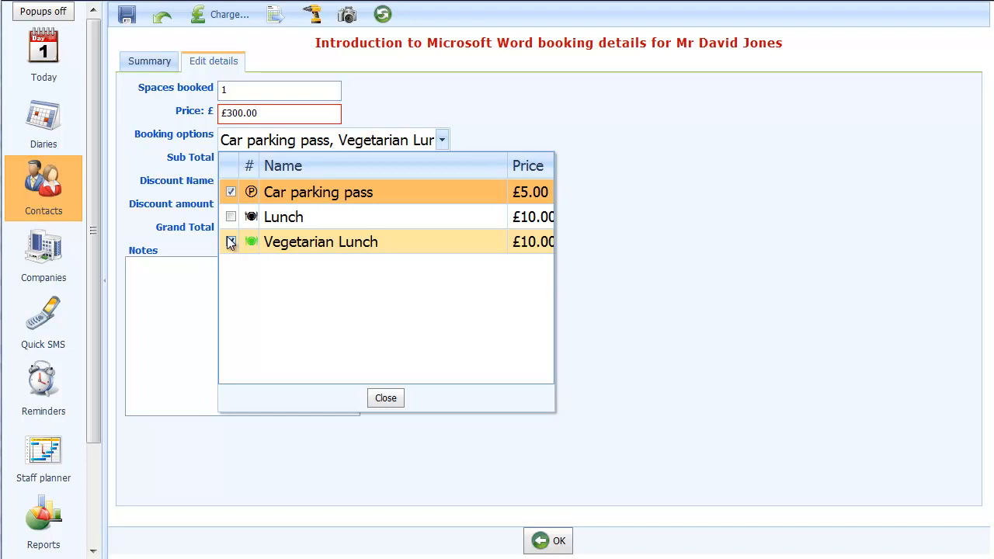
left_click(385, 398)
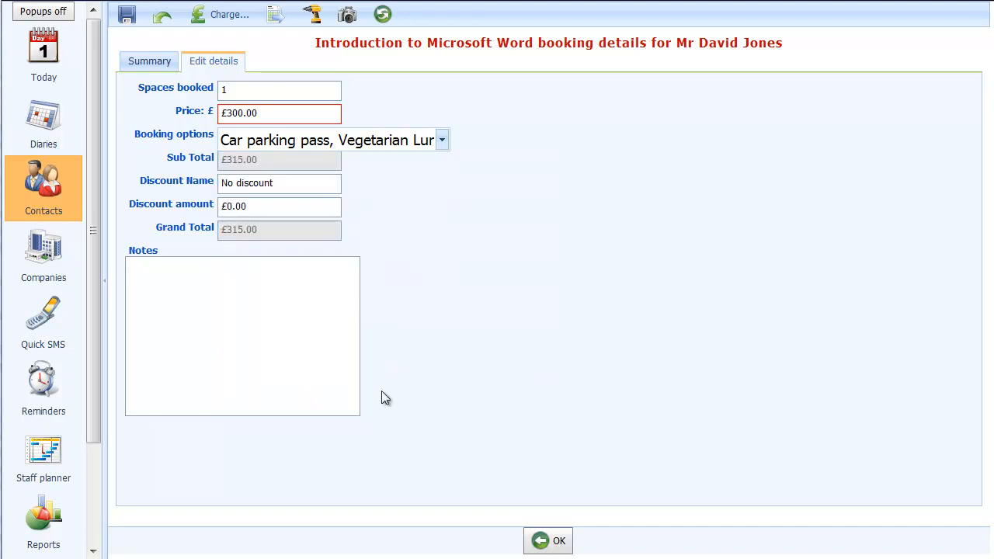
left_click(125, 17)
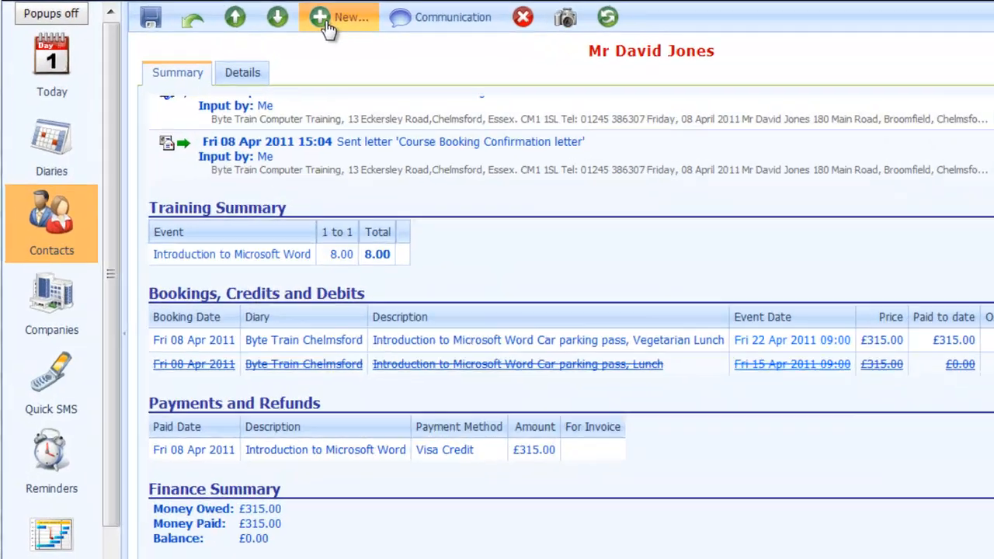
Step: Start a new event booking for the contact on Introduction to Microsoft Excel, Fri 13 May 2011, 09:00 - 17:00, at Byte Train Chelmsford
left_click(327, 28)
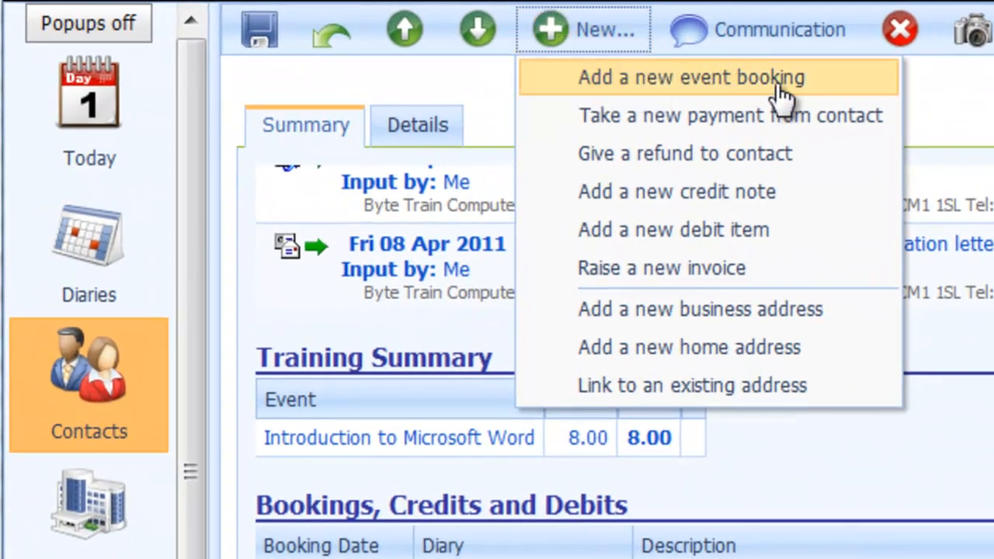
left_click(781, 85)
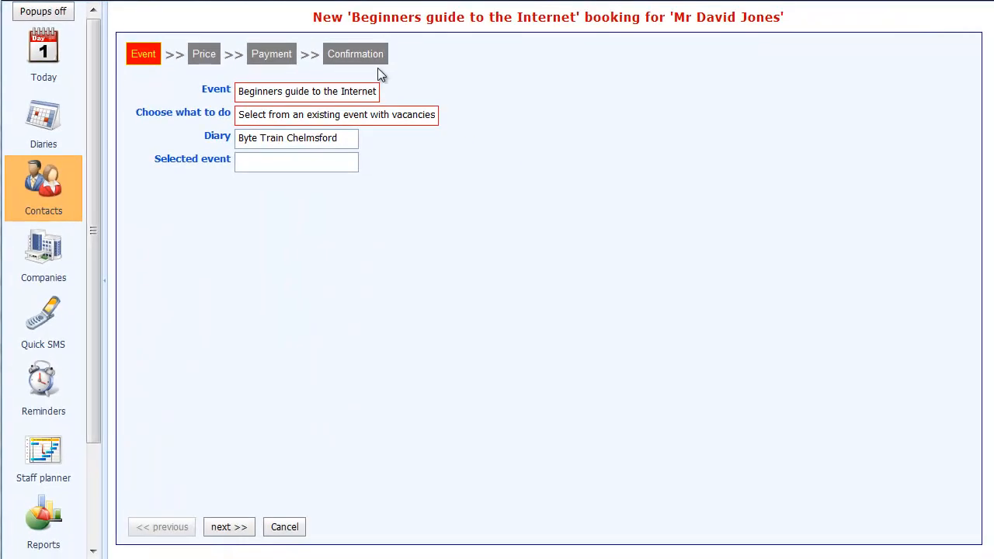
left_click(377, 93)
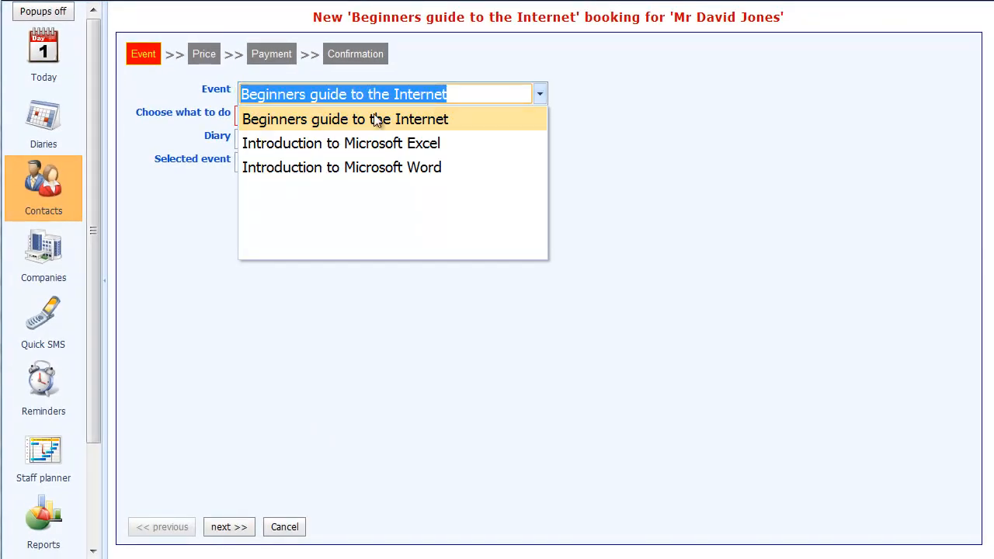
left_click(374, 147)
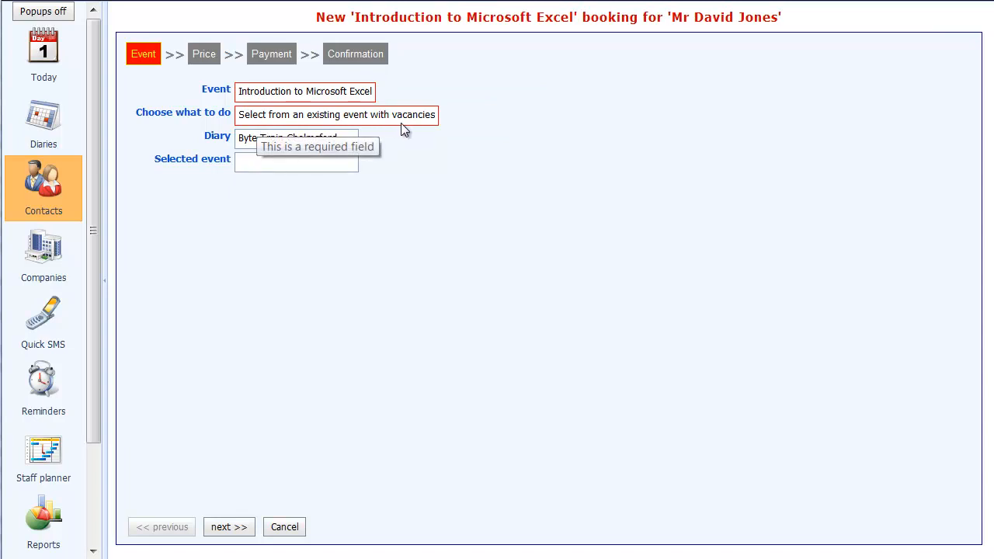
left_click(350, 164)
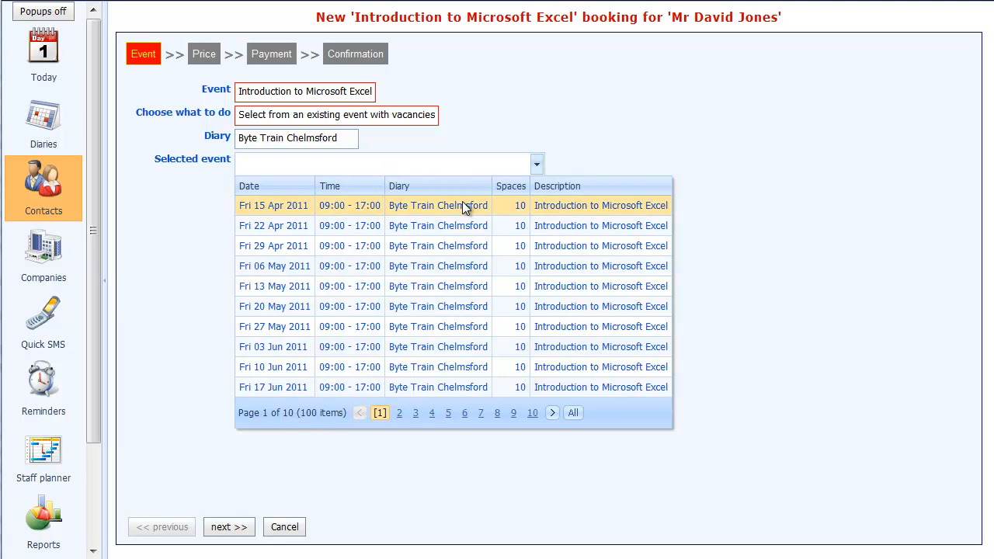
left_click(341, 288)
left_click(223, 528)
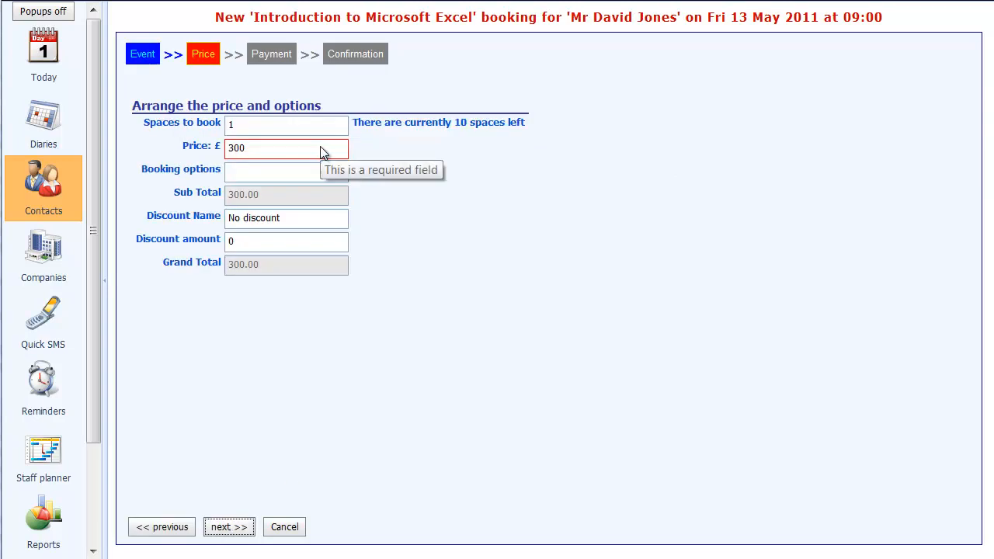
Step: Add the Vegetarian Lunch and Car parking pass options to the Microsoft Excel booking and continue to the payment stage
left_click(290, 175)
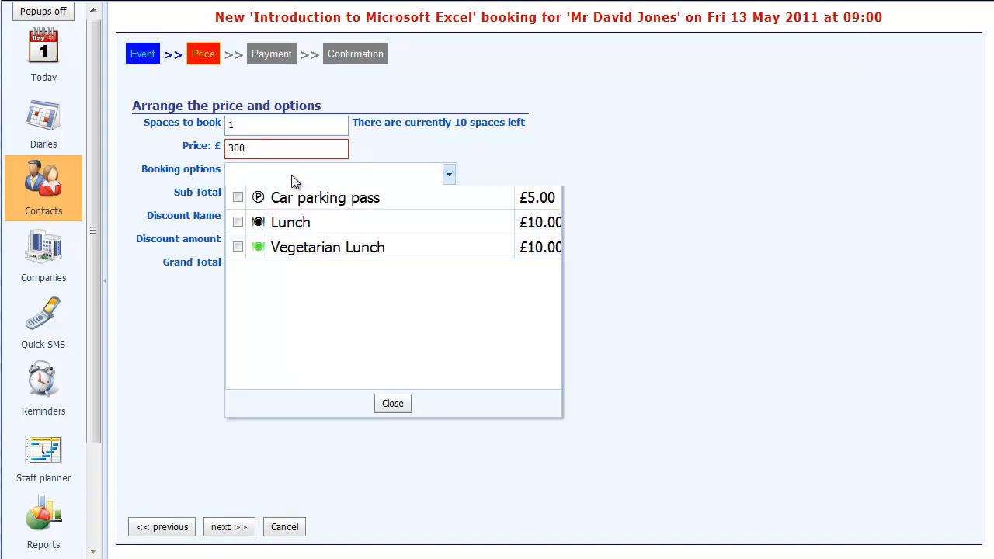
left_click(238, 276)
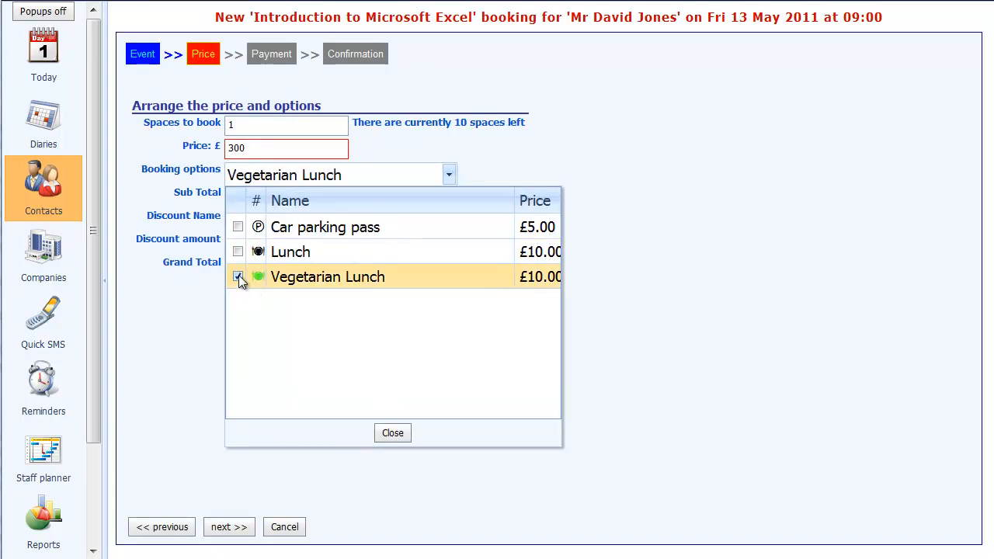
left_click(238, 227)
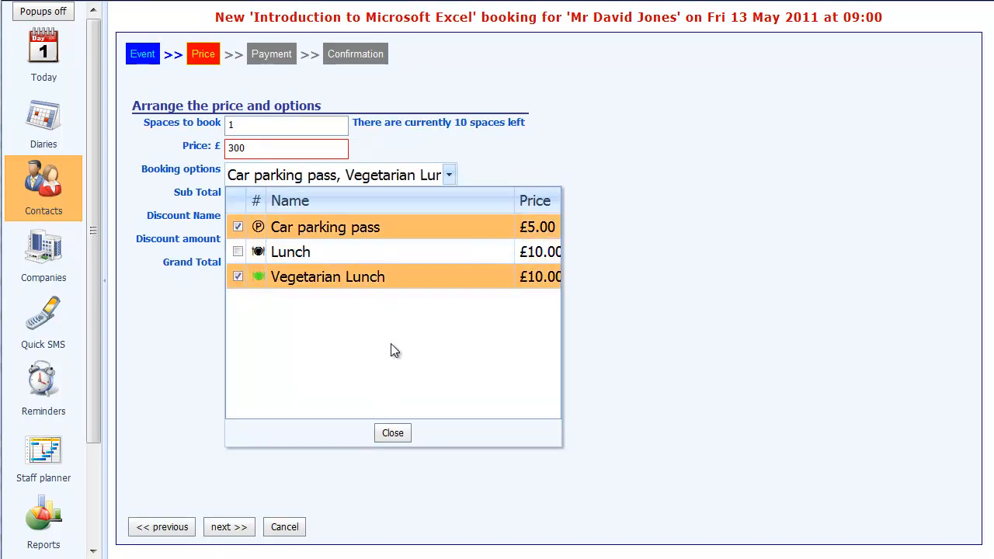
left_click(393, 434)
left_click(213, 531)
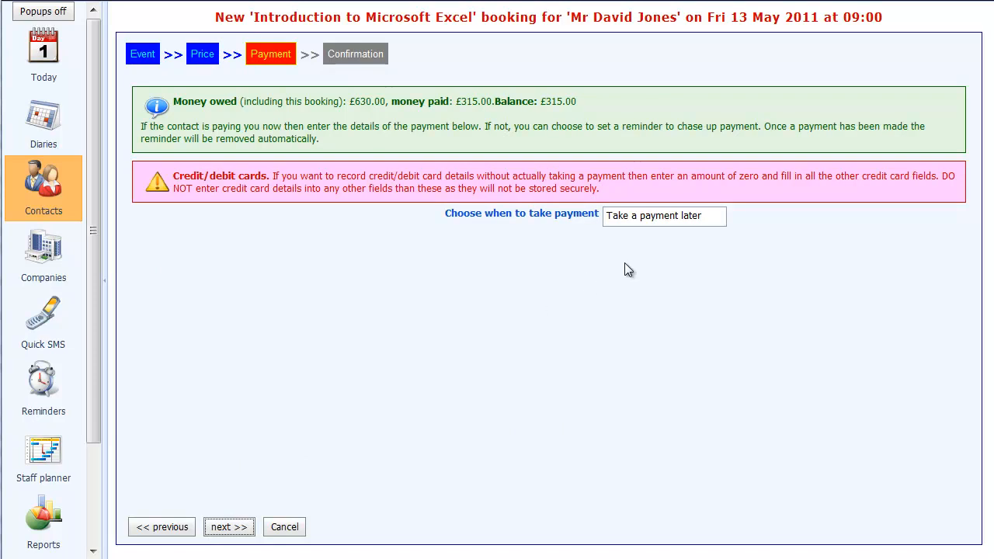
Step: Keep "Take a payment later" and make the Microsoft Excel booking, then check its entry in the contact's bookings list
left_click(223, 531)
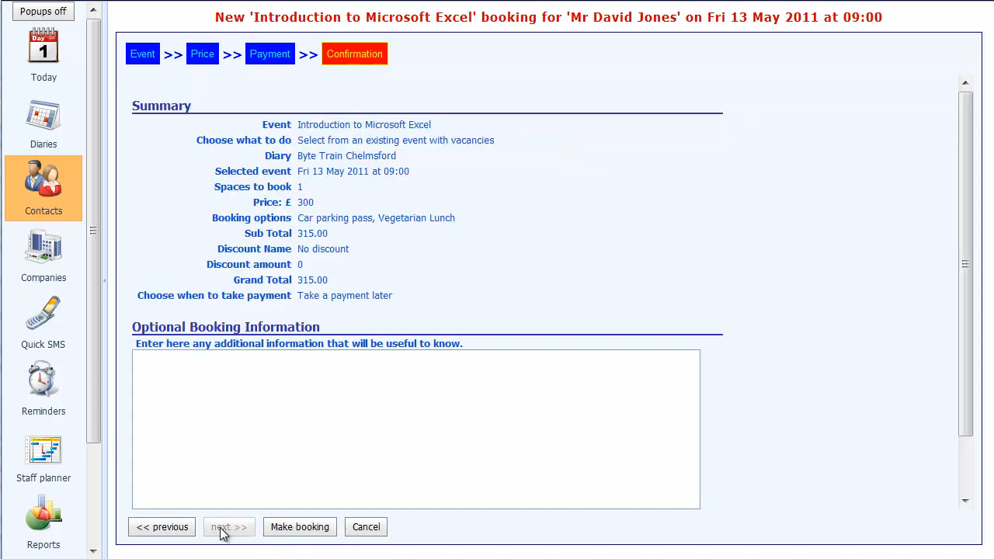
left_click(288, 527)
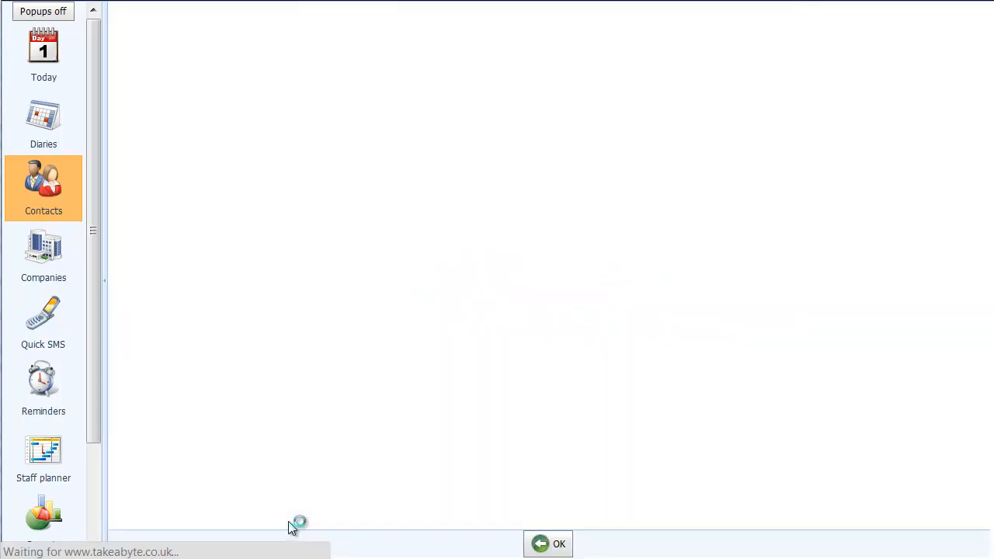
left_click(172, 392)
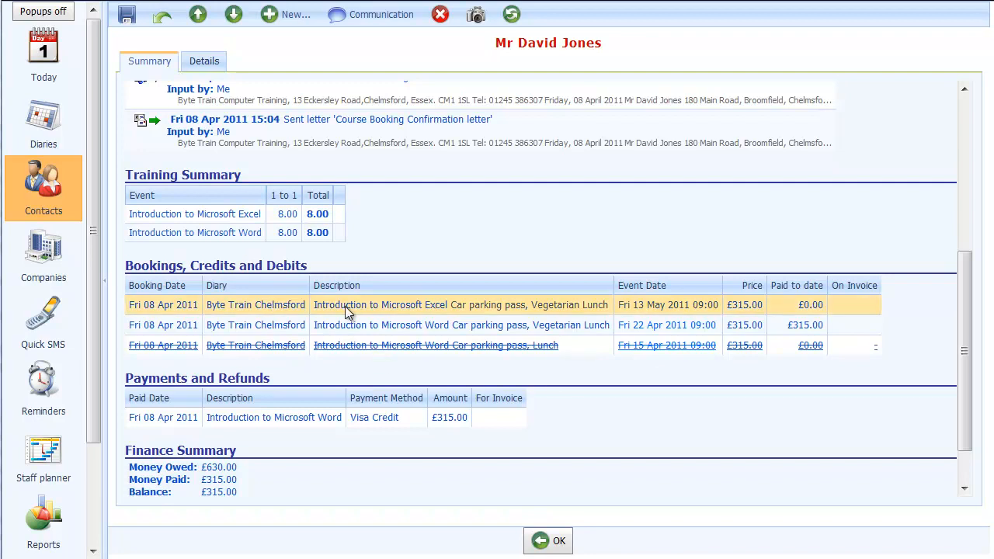
mouse_move(453, 305)
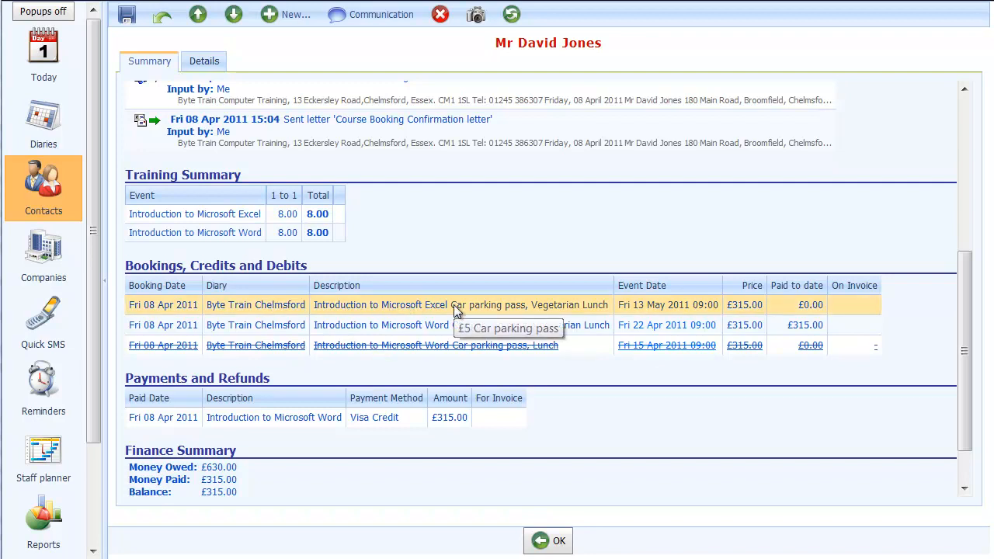
left_click(655, 310)
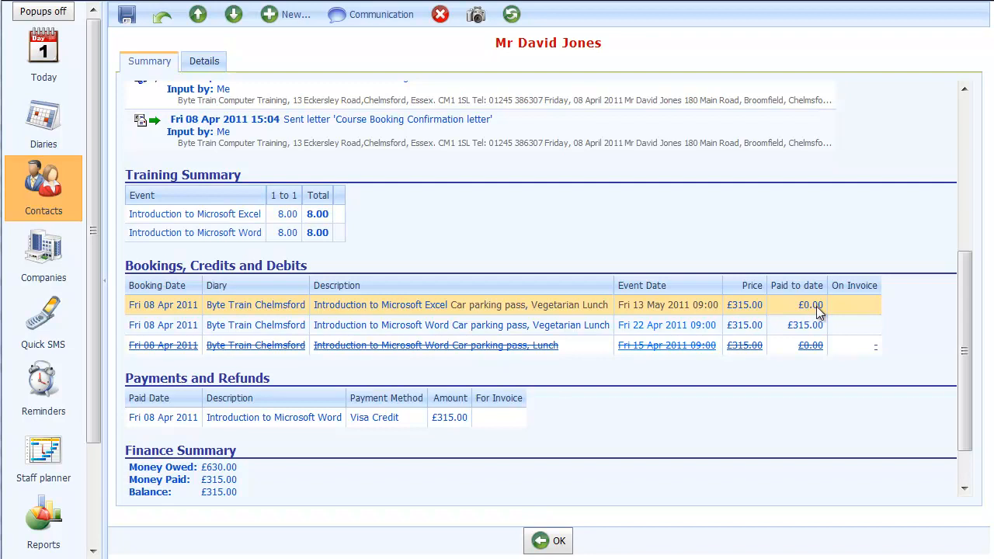
Step: Take a new payment of £315 from the contact with Cheque as the payment method
left_click_drag(966, 394, 969, 428)
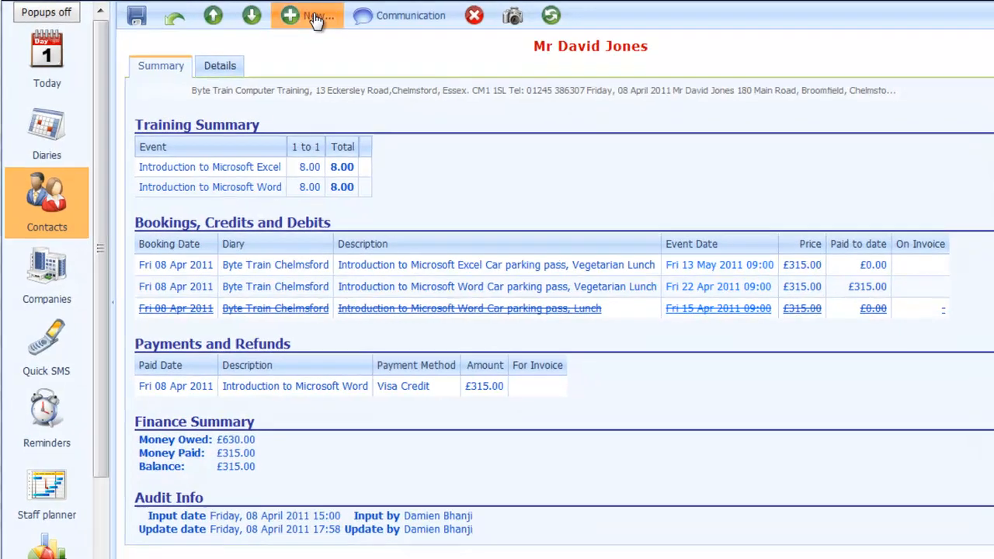
left_click(292, 17)
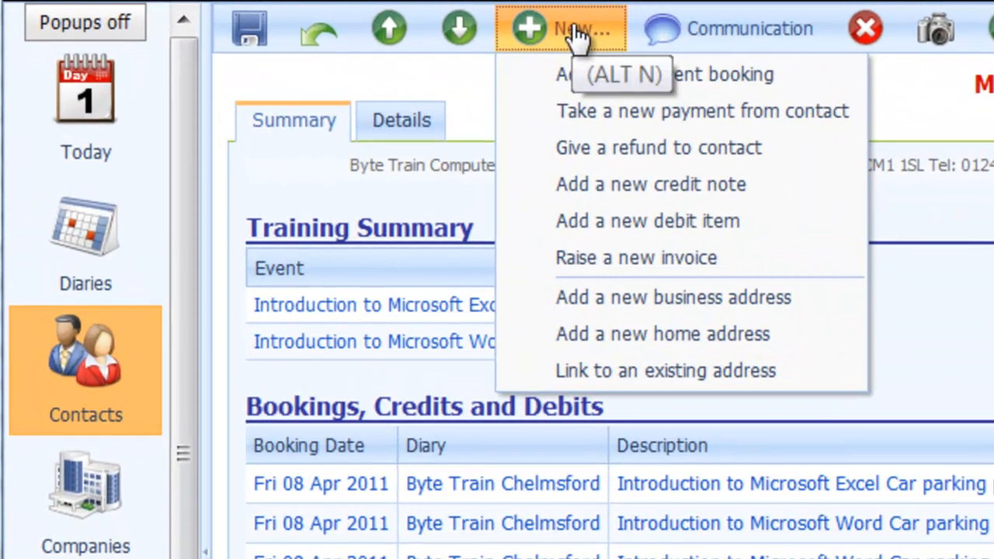
left_click(625, 127)
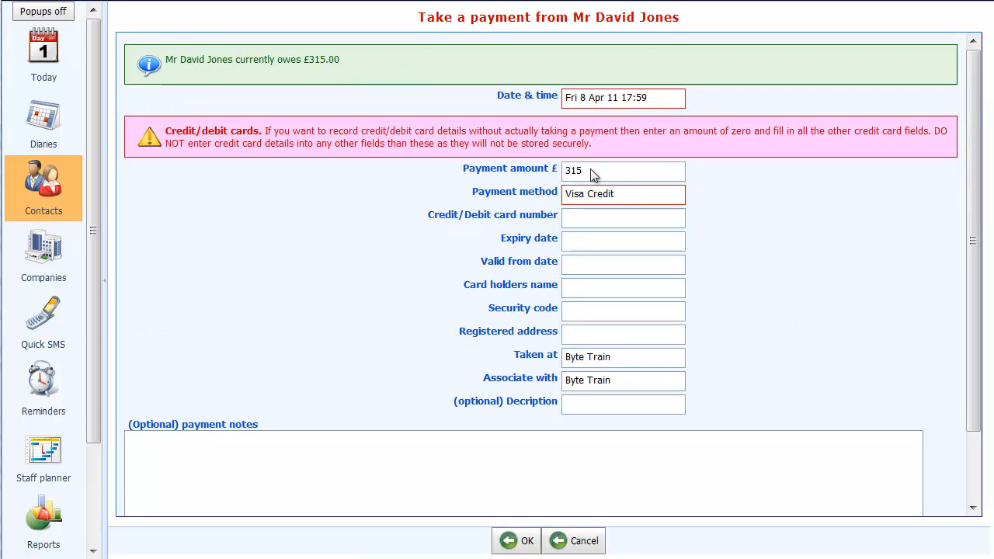
left_click(669, 199)
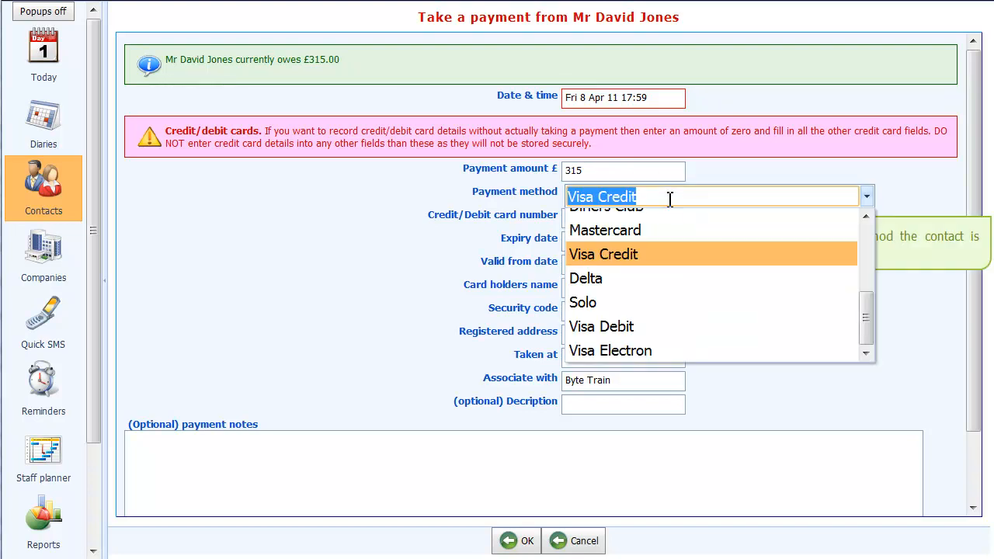
left_click_drag(867, 309, 867, 241)
left_click(614, 269)
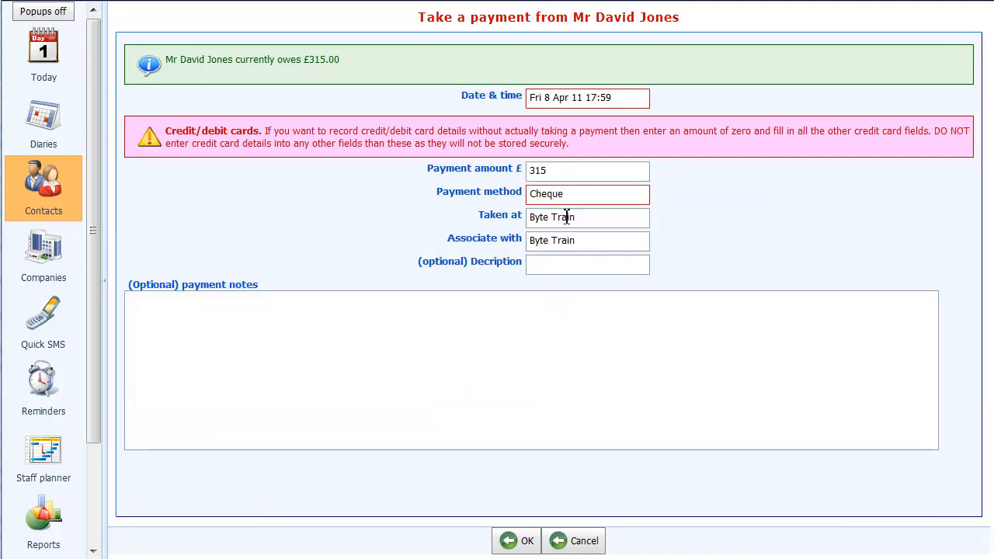
left_click(509, 543)
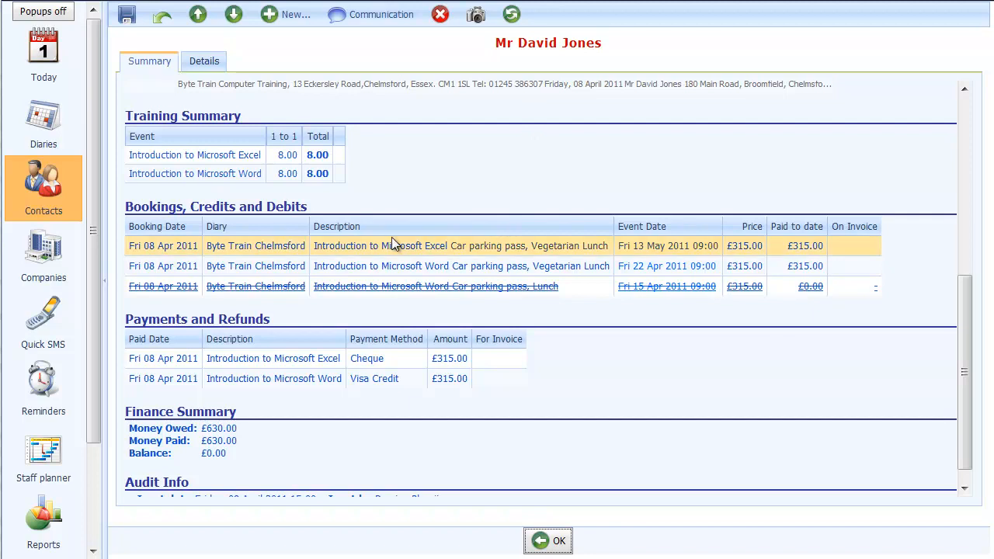
Step: Cancel the Introduction to Microsoft Excel booking with the reason "Cannot make that date. Will call back later to arrange another date"
right_click(435, 247)
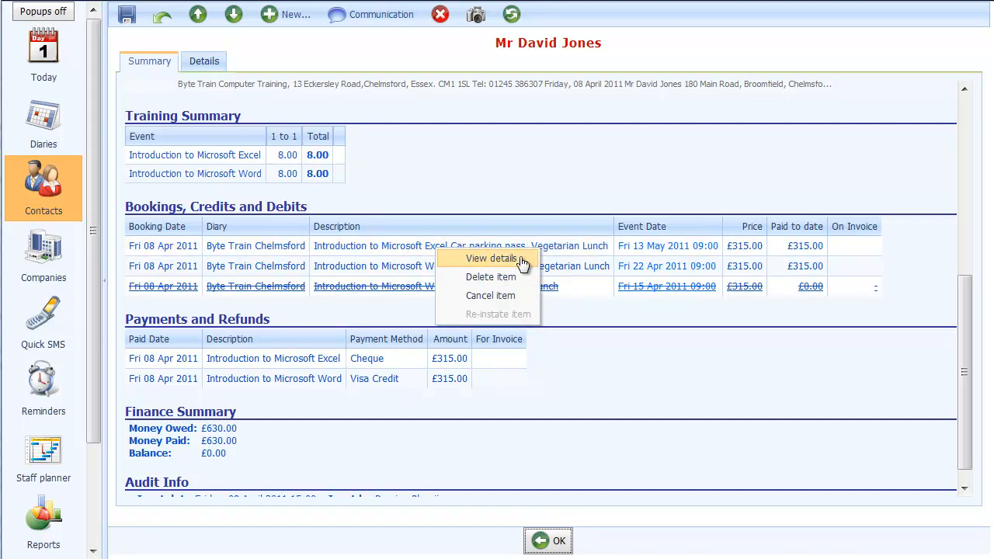
left_click(522, 303)
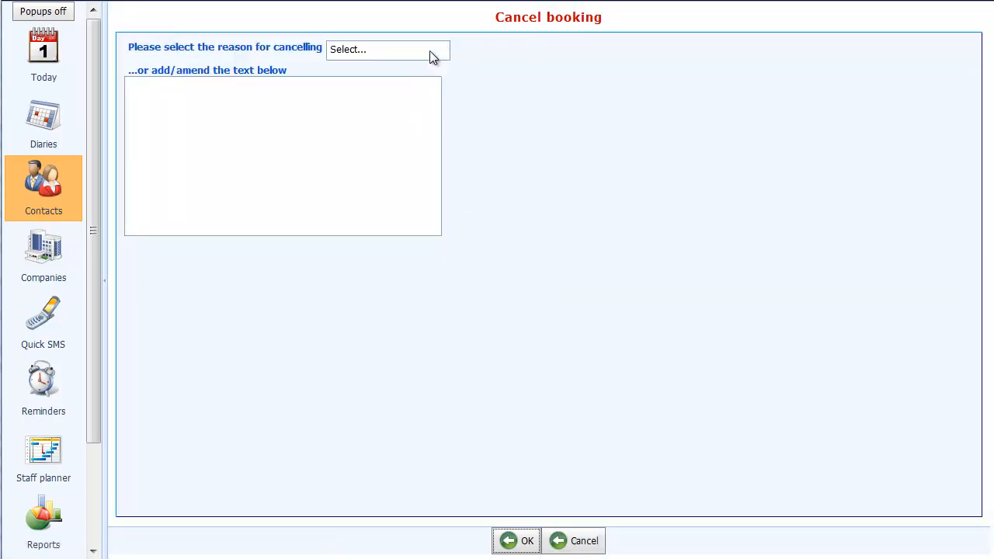
left_click(431, 52)
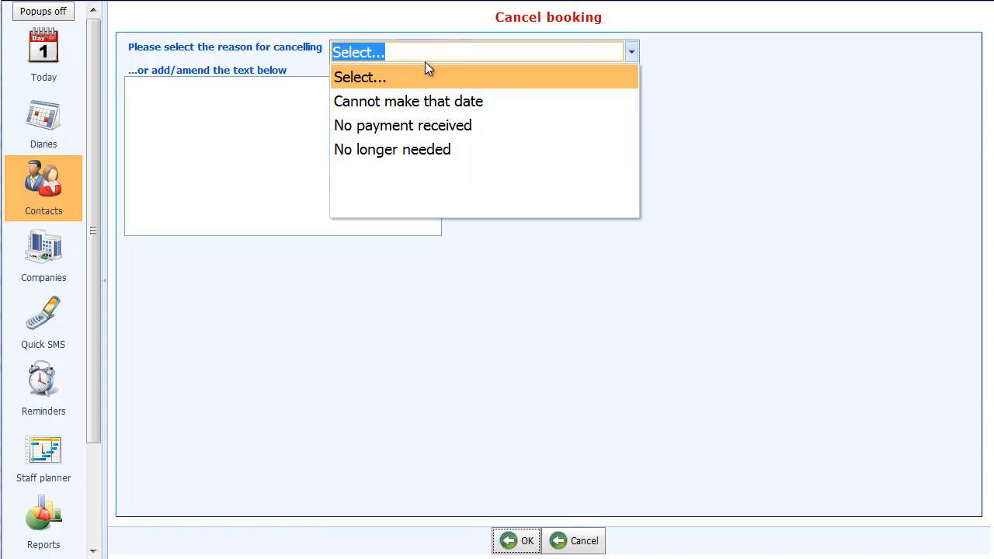
left_click(415, 109)
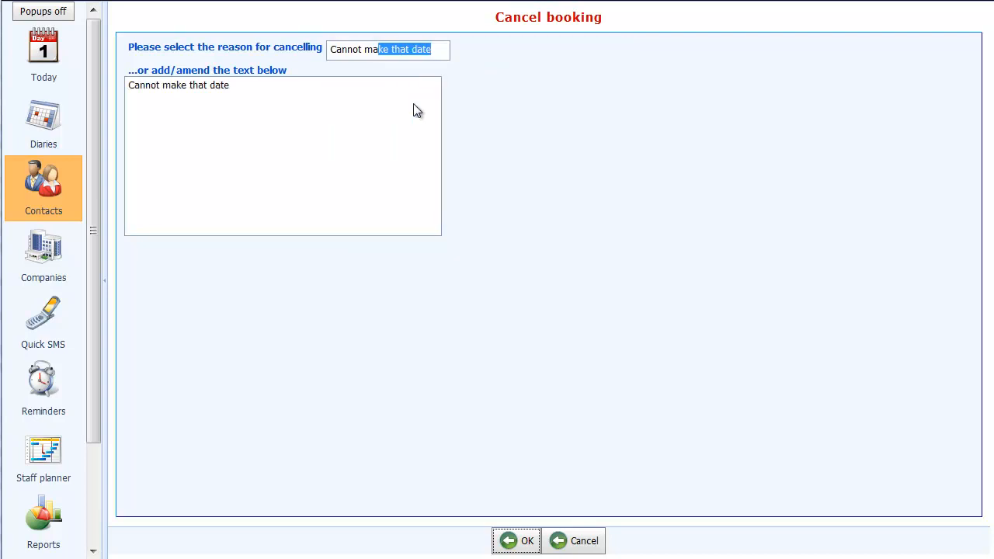
left_click(275, 93)
left_click(303, 89)
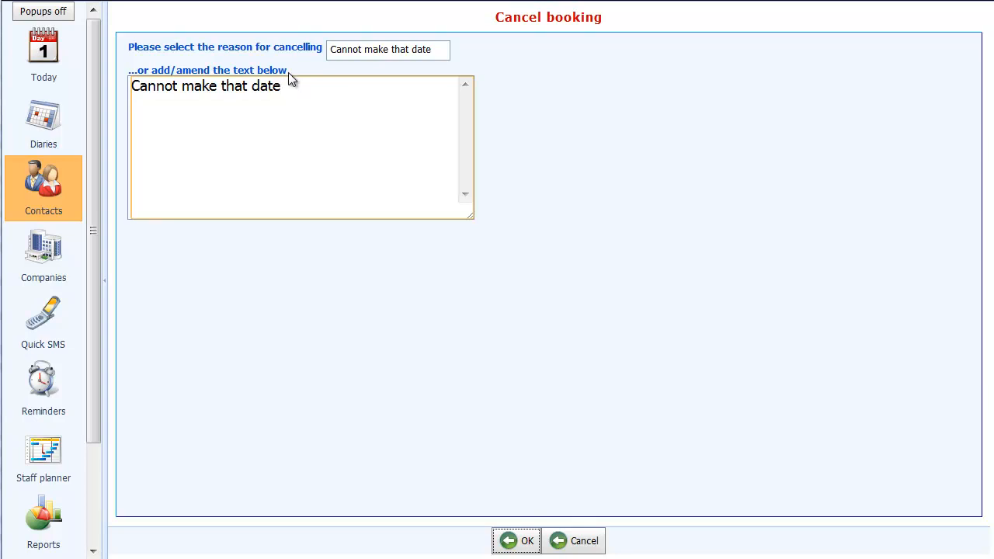
type(". Will call back later to arrange ")
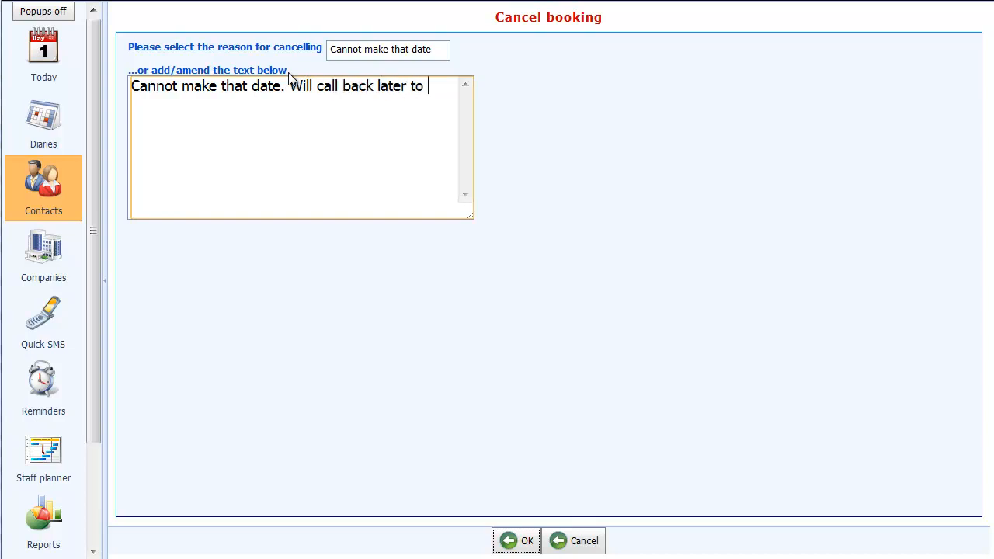
type("another date")
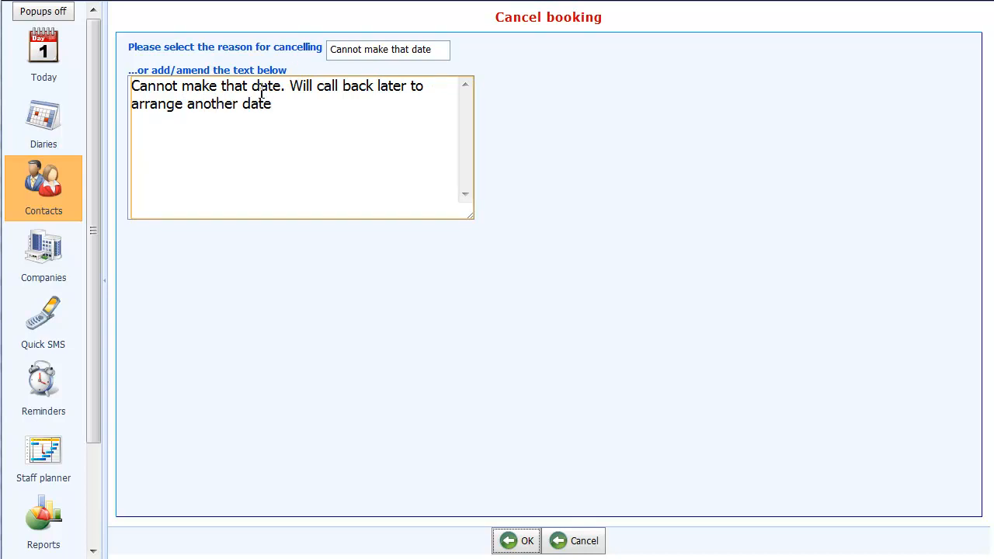
left_click(506, 544)
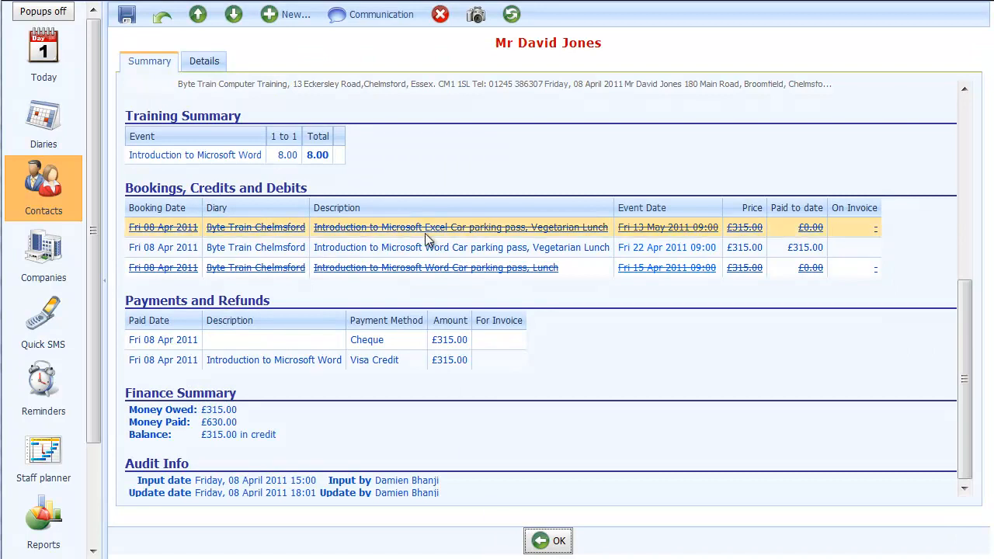
Step: View the cancelled Microsoft Excel booking's details and return to the contact's summary
double_click(240, 230)
left_click(116, 202)
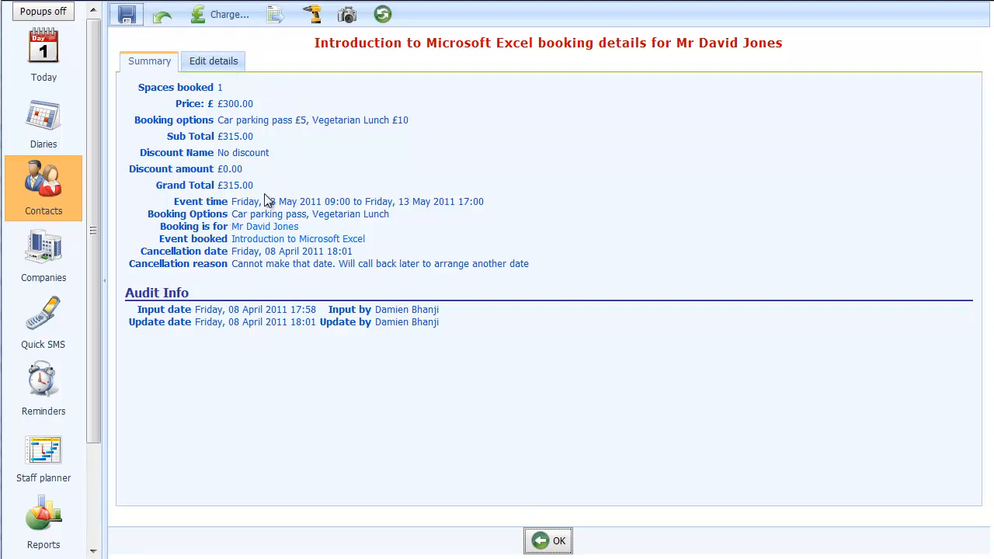
left_click(557, 545)
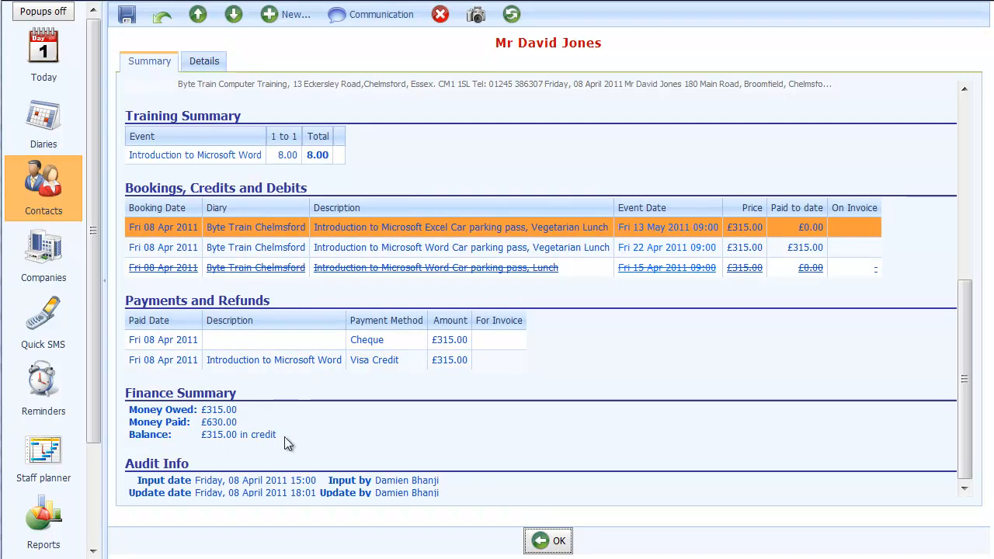
Step: Cancel the £315.00 Cheque payment in the contact's Payments and Refunds list
right_click(366, 340)
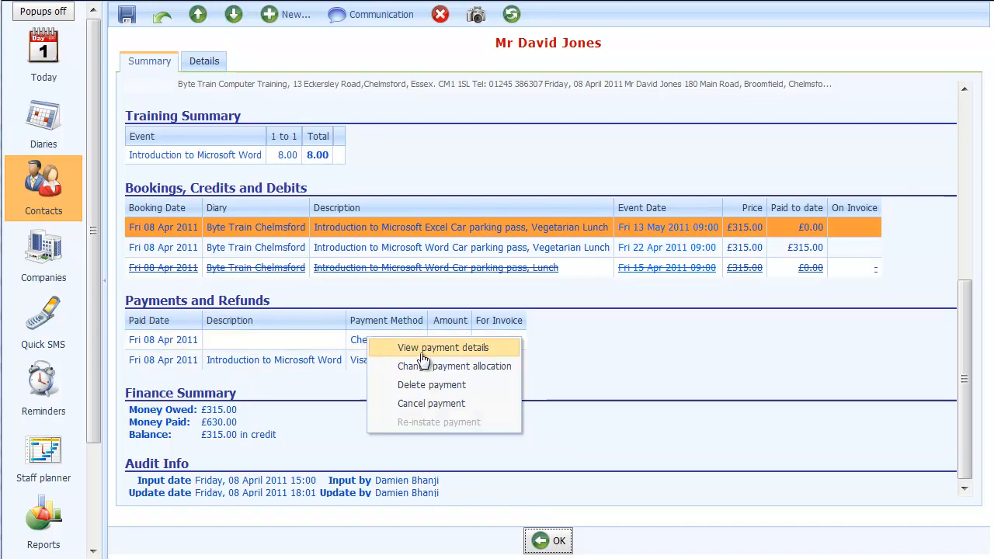
left_click(422, 405)
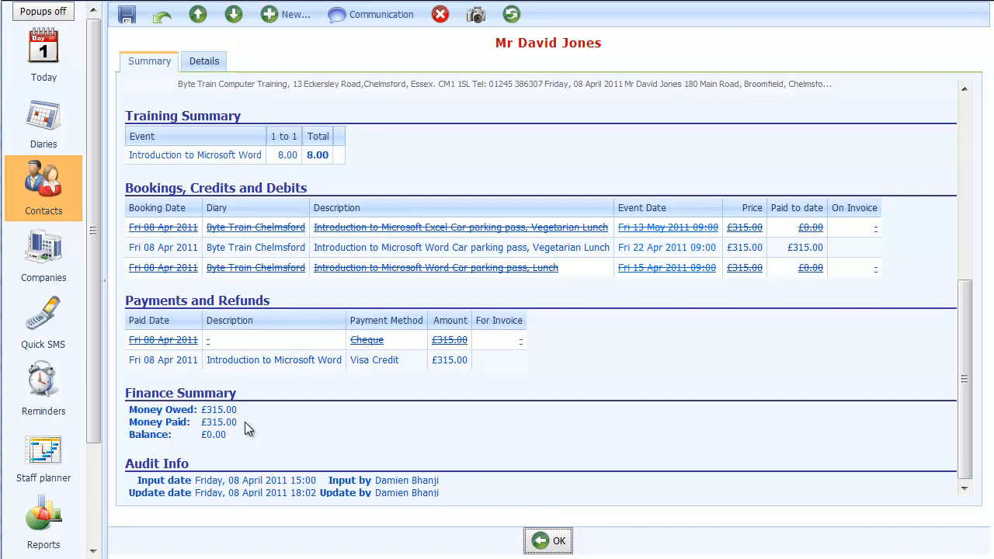
scroll(541, 287, "down", 1)
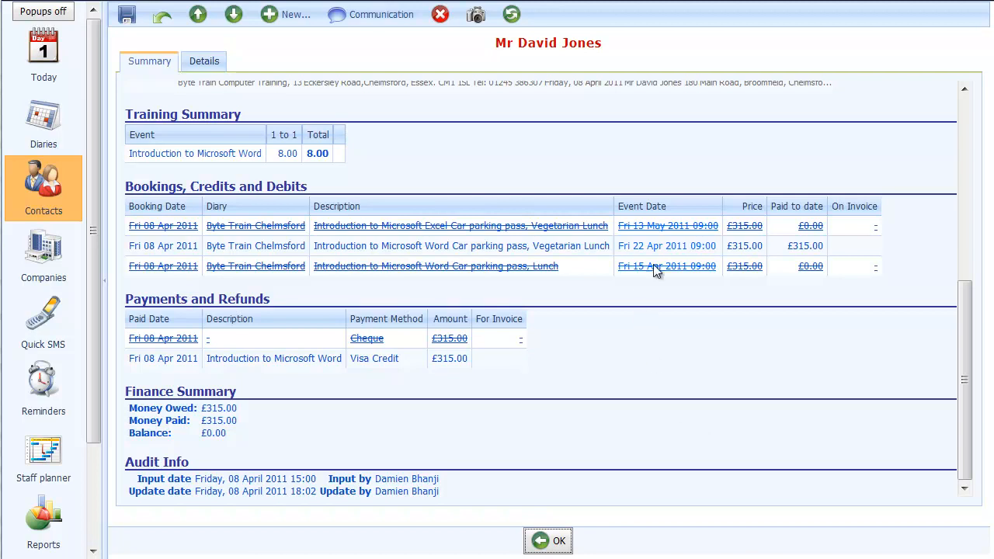
Step: Re-instate the cancelled Introduction to Microsoft Excel booking and the cancelled Cheque payment
right_click(424, 224)
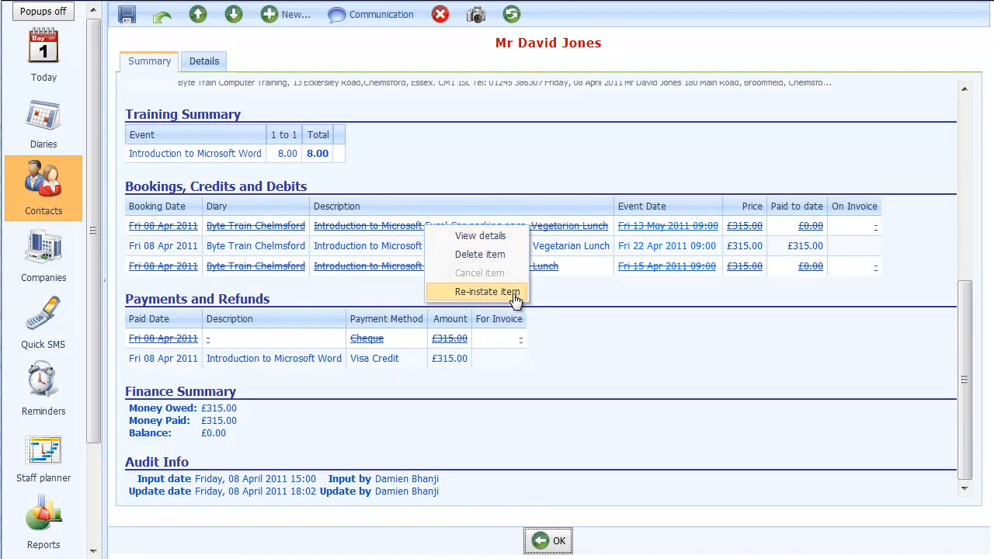
left_click(467, 293)
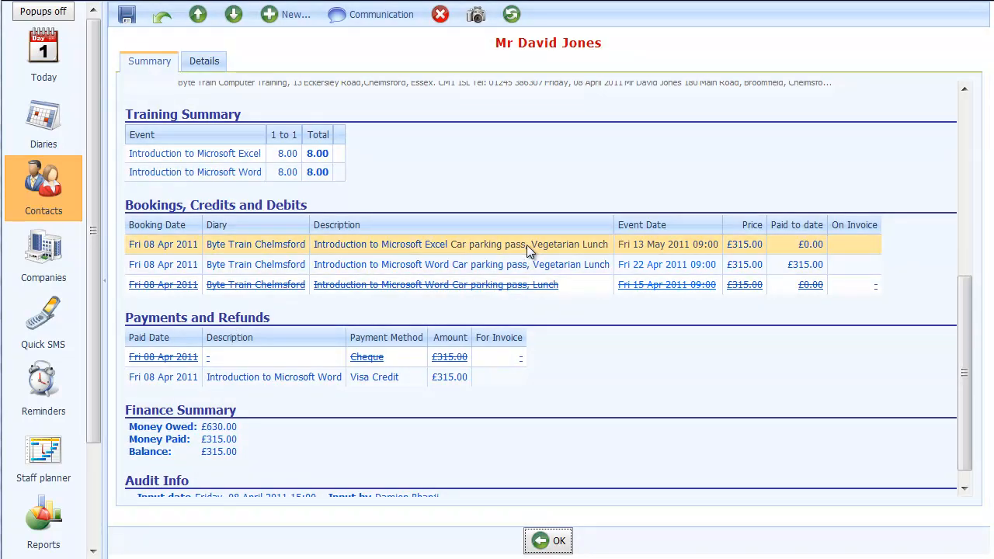
right_click(381, 361)
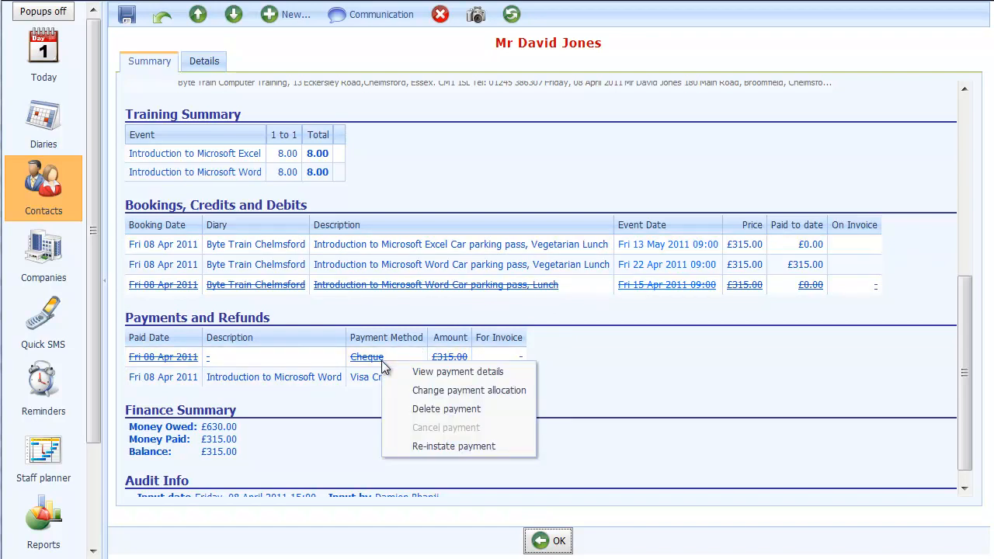
left_click(449, 447)
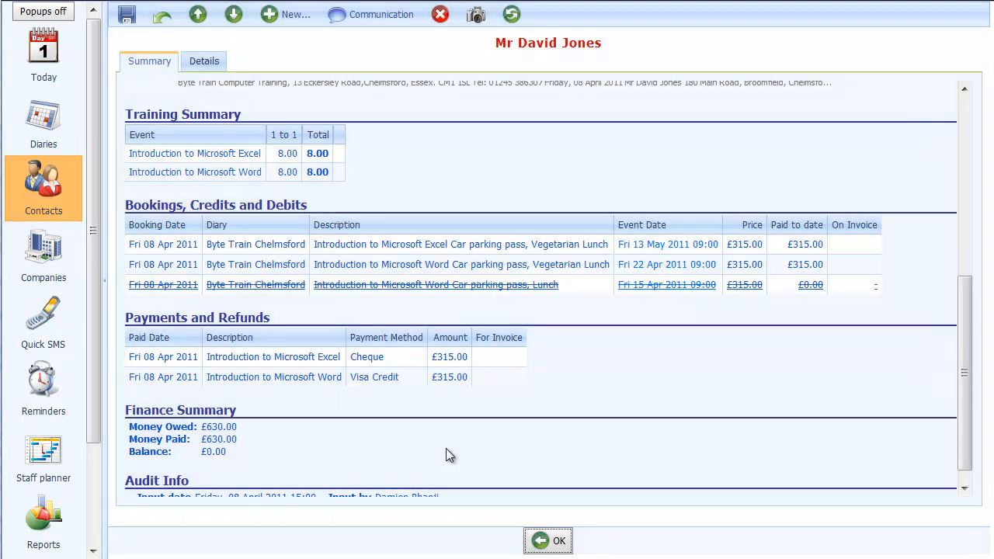